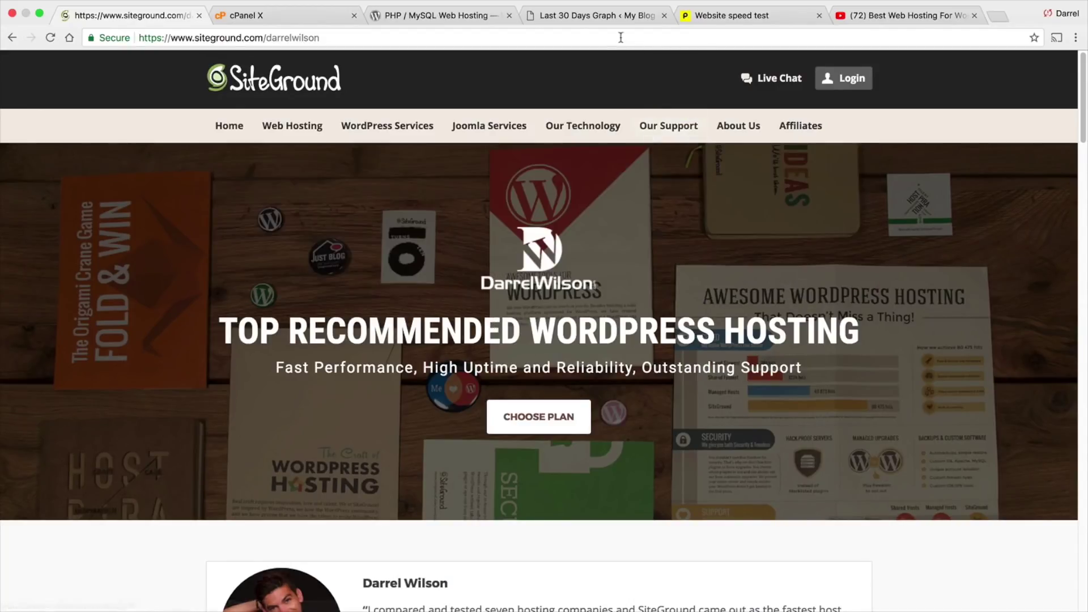
# Switch to the WordPress.org page of recommended WordPress web hosts.
pyautogui.click(604, 17)
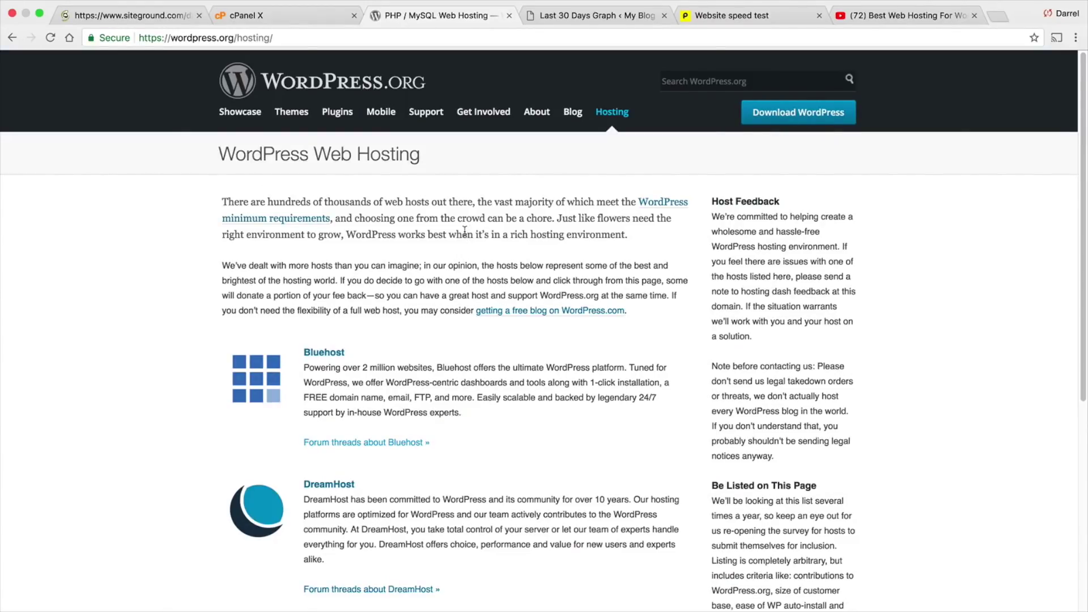
# Highlight SiteGround's staging and support description, then bring up the 30-day Hosting Check report.
pyautogui.scroll(-5, 468, 232)
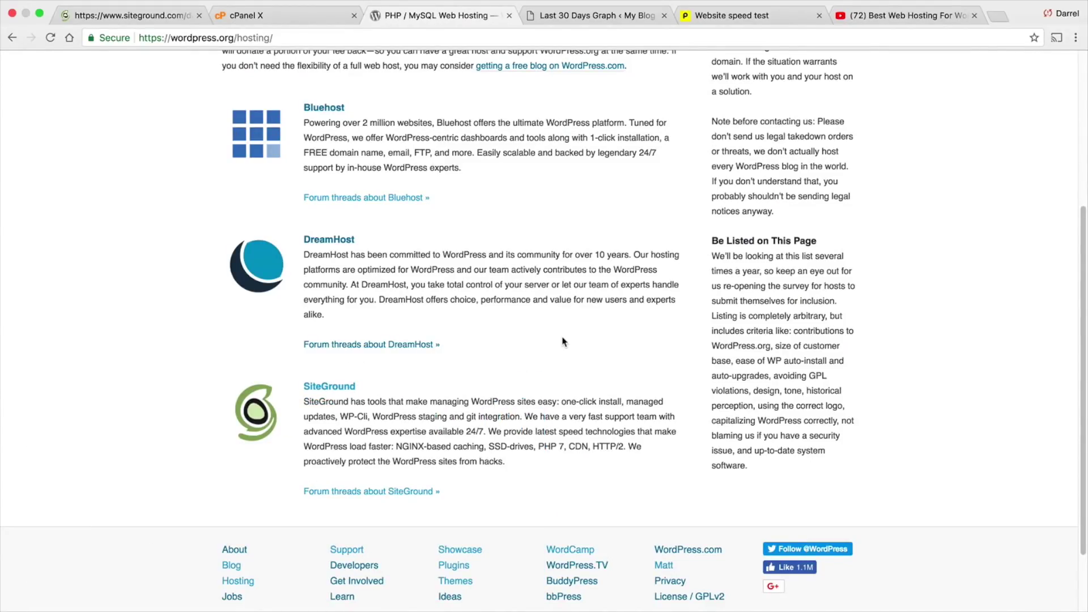
pyautogui.moveTo(486, 432); pyautogui.dragTo(371, 417)
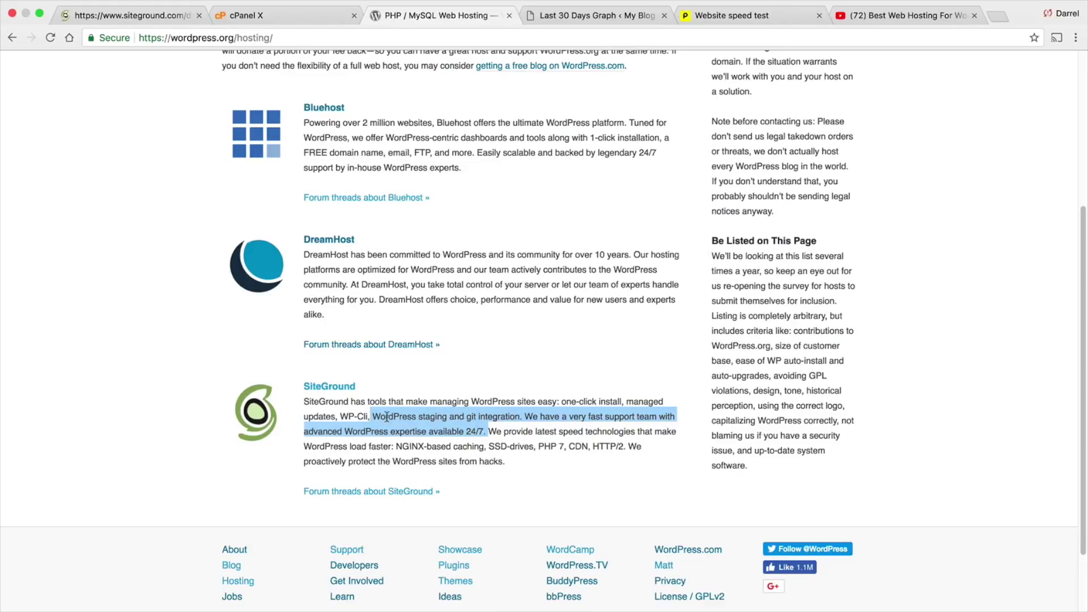
pyautogui.click(608, 17)
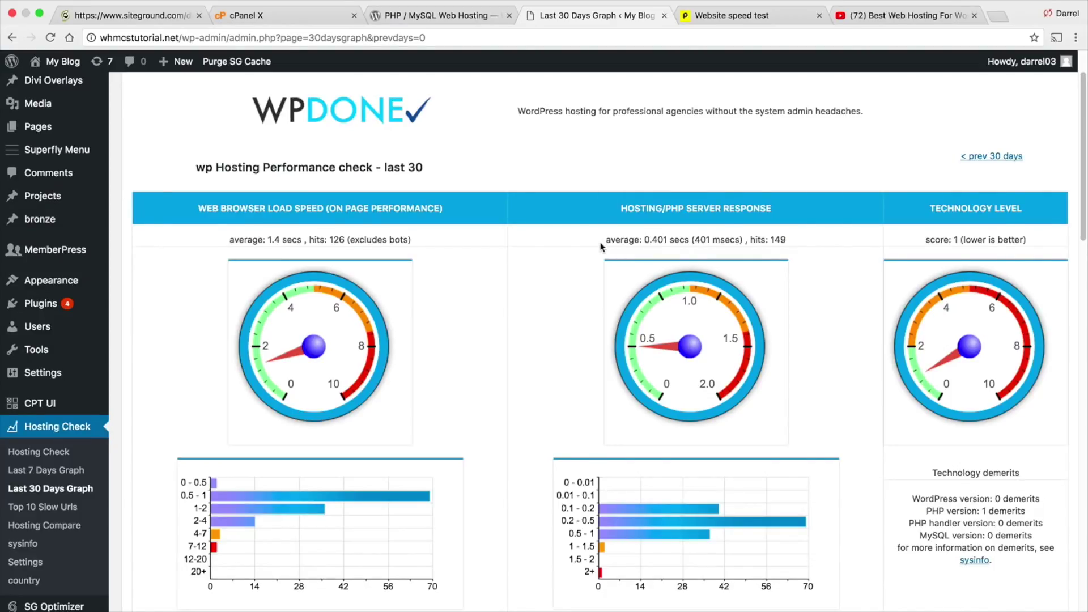
# Look over the 30-day response-time chart, then show the 'Best Web Hosting For Wordpress 2017' video.
pyautogui.scroll(-5, 553, 309)
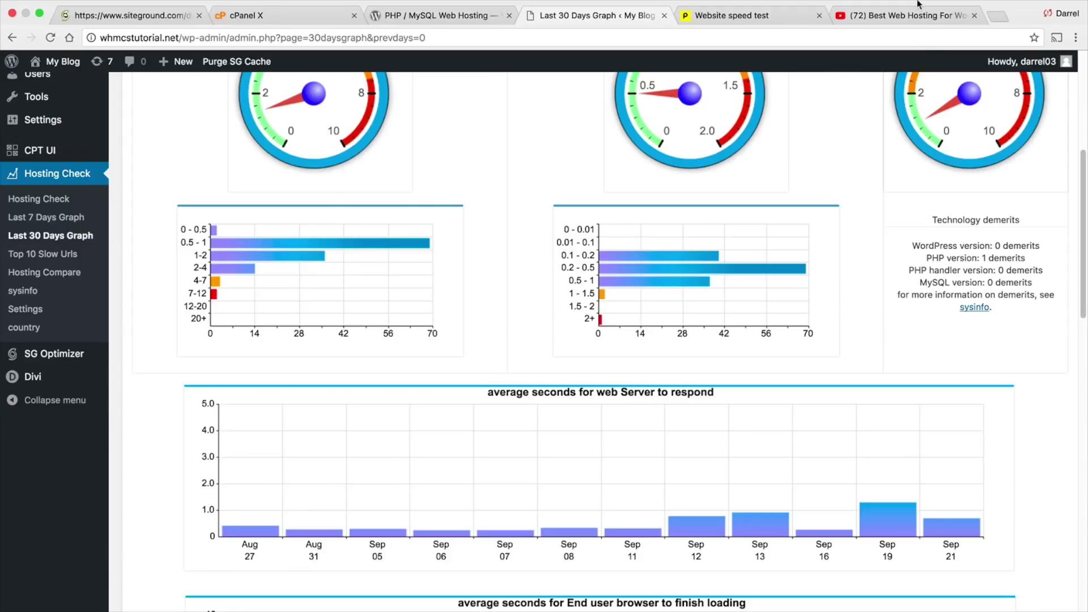
pyautogui.click(844, 18)
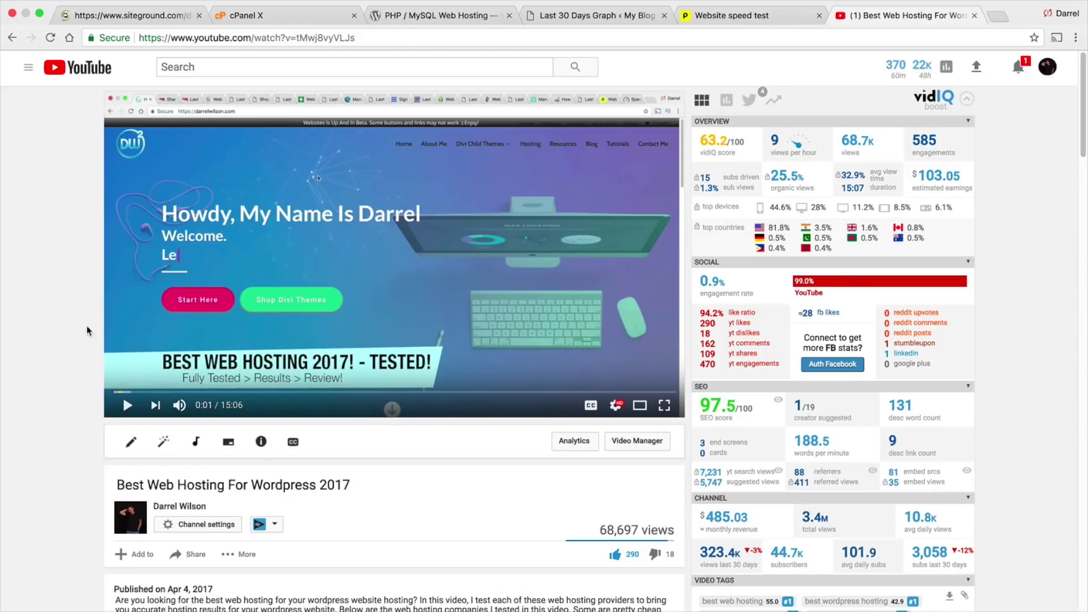
# Go back to SiteGround's plan table and compare StartUp's single website with GrowBig's unlimited websites.
pyautogui.click(128, 17)
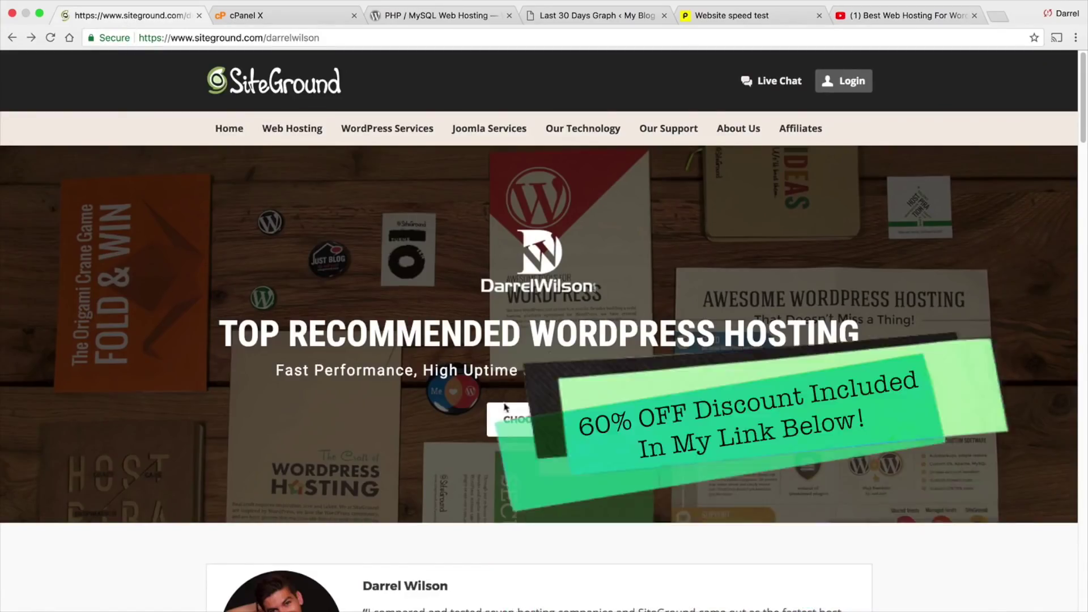
pyautogui.click(564, 424)
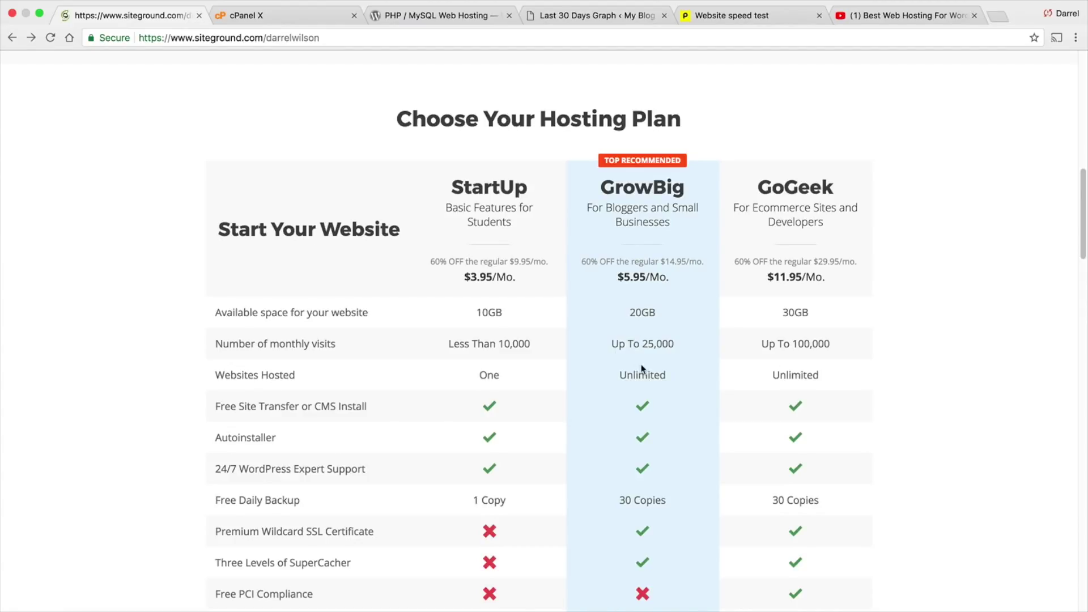
pyautogui.moveTo(670, 375); pyautogui.dragTo(617, 376)
pyautogui.moveTo(499, 375); pyautogui.dragTo(481, 374)
pyautogui.click(663, 413)
# Check GrowBig's 30 Copies daily backup figure in the plan comparison.
pyautogui.scroll(-3, 662, 409)
pyautogui.scroll(1, 663, 404)
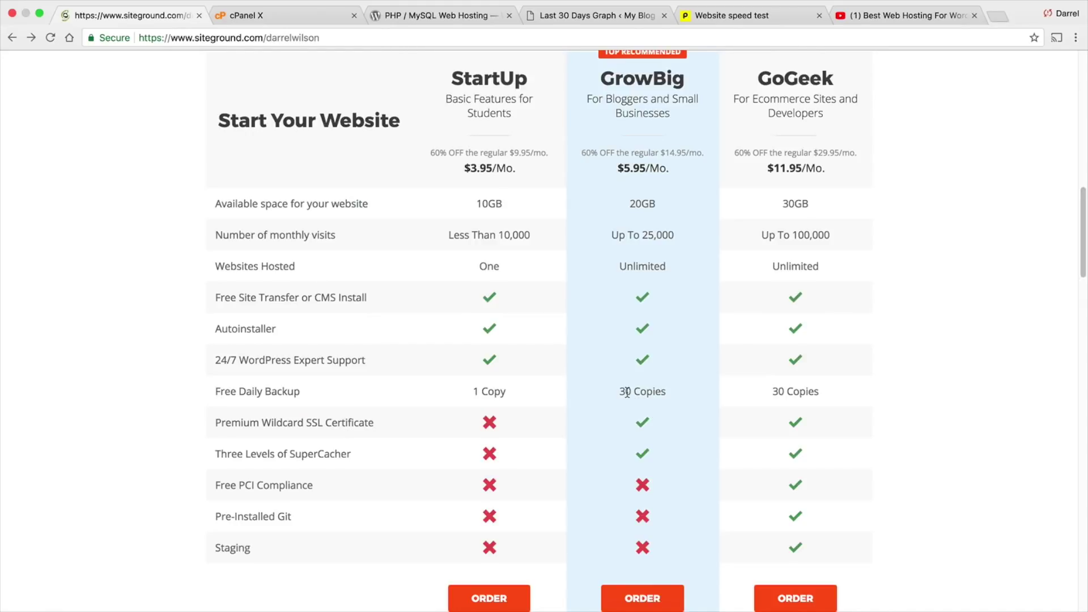
pyautogui.moveTo(665, 391); pyautogui.dragTo(630, 392)
pyautogui.click(633, 386)
pyautogui.scroll(-1, 646, 401)
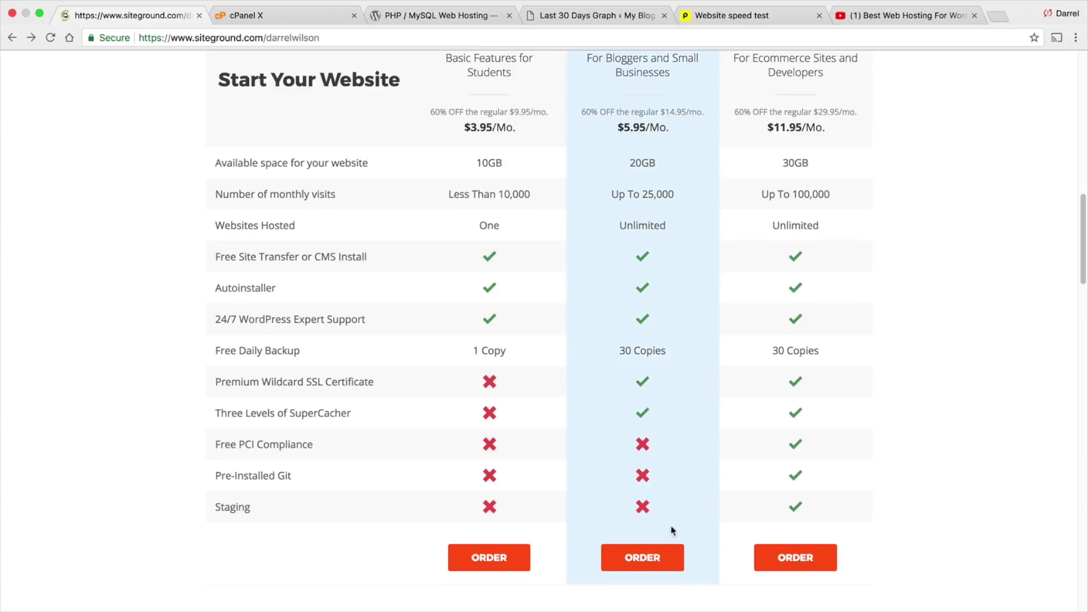
# Order a plan, check the domain 'wejfioewjfiowejfoie' is available, and proceed to Review & Complete.
pyautogui.click(658, 568)
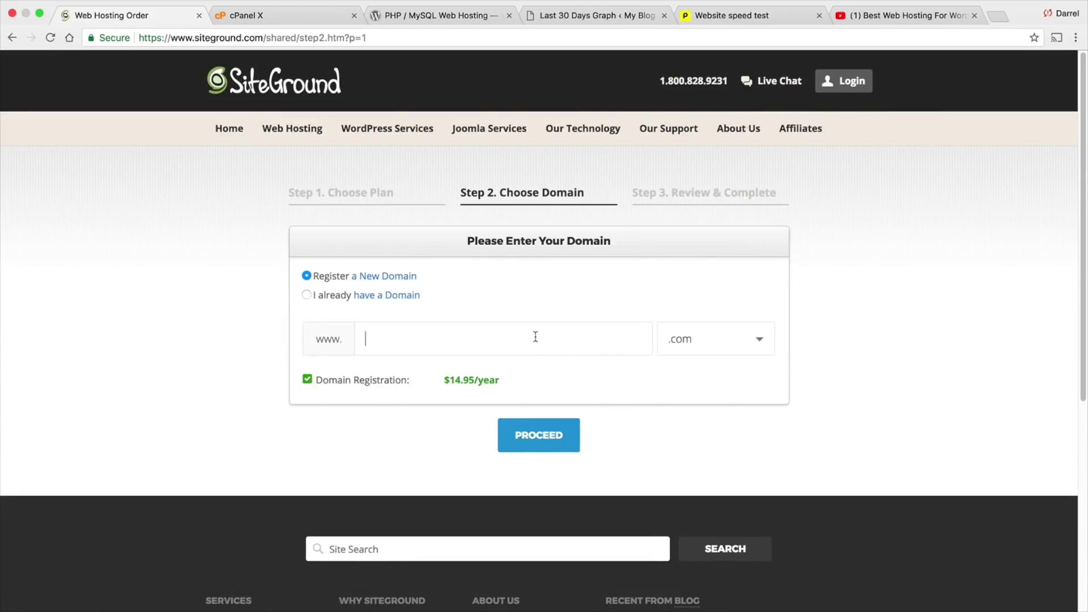
pyautogui.write('wejfioewjfiowejfoie')
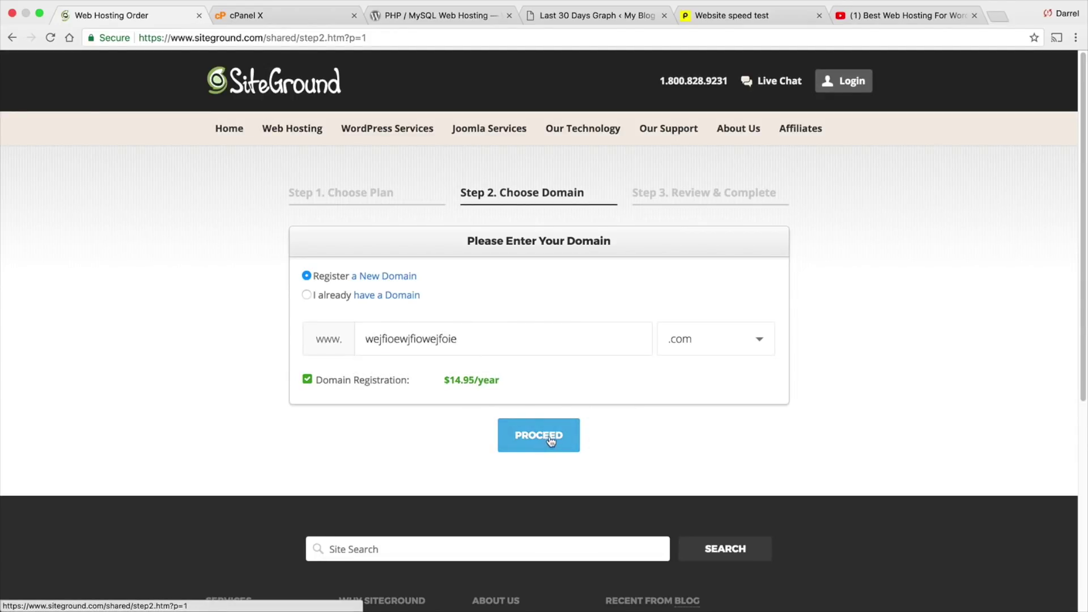
pyautogui.click(593, 440)
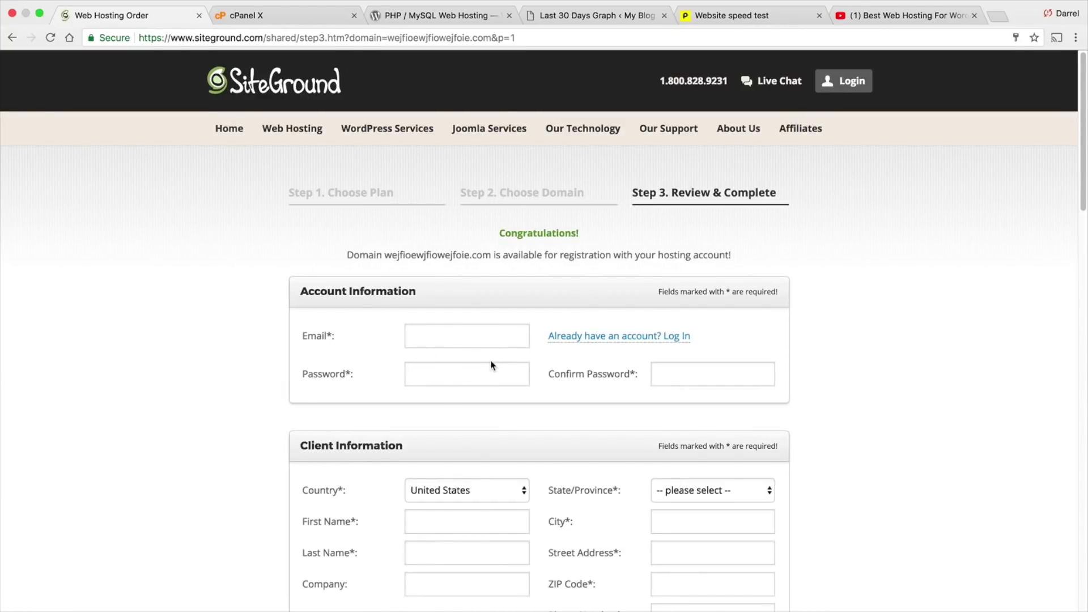
pyautogui.scroll(-5, 315, 332)
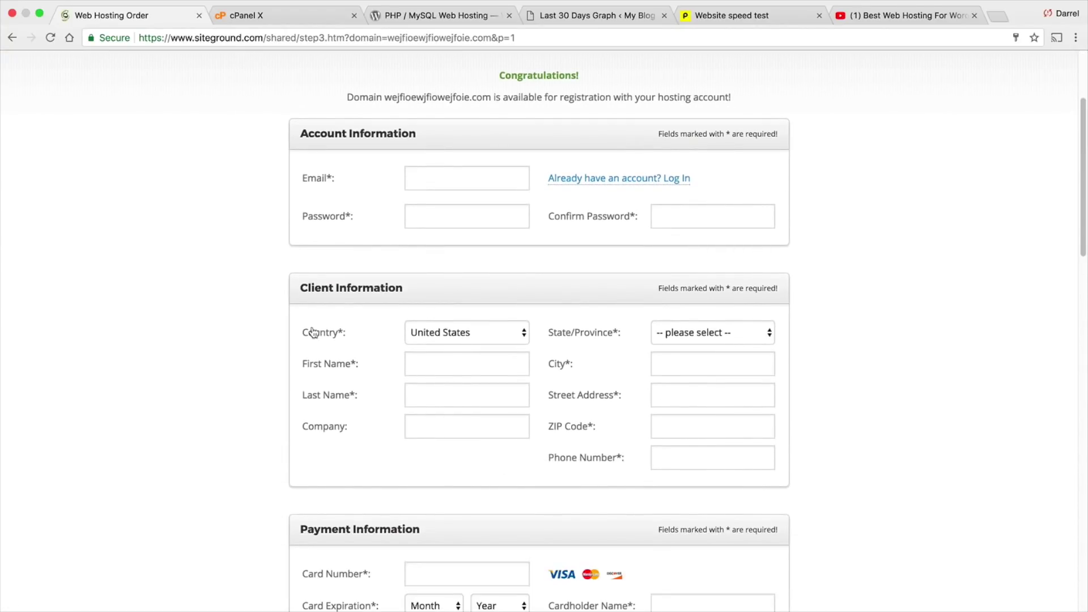
pyautogui.scroll(-8, 418, 382)
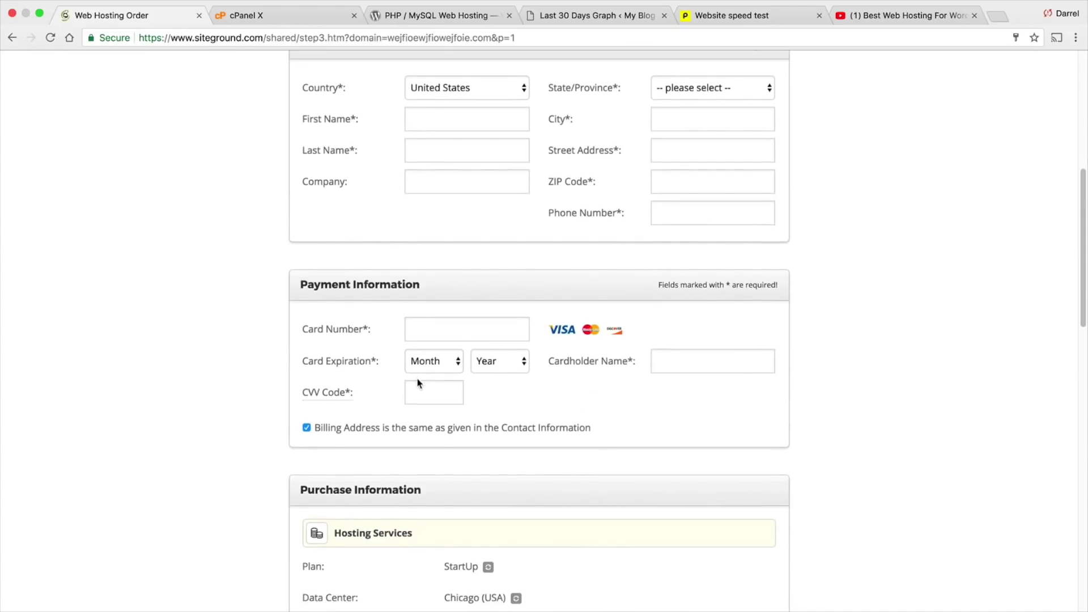
pyautogui.scroll(-9, 417, 379)
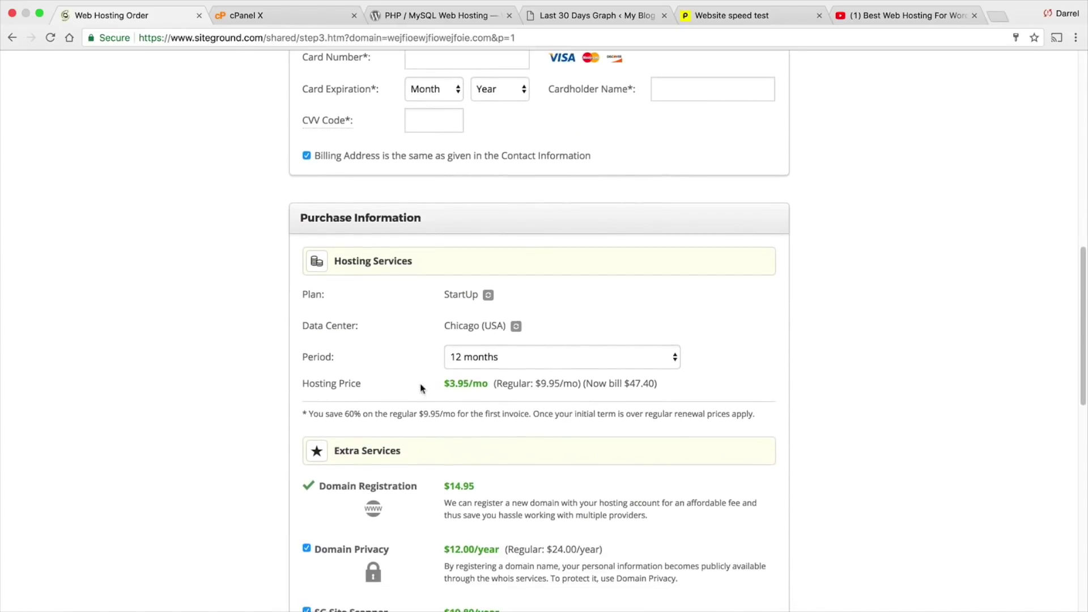
# Keep the 12-month billing period in the order's Period dropdown.
pyautogui.click(522, 358)
pyautogui.click(523, 359)
pyautogui.click(522, 362)
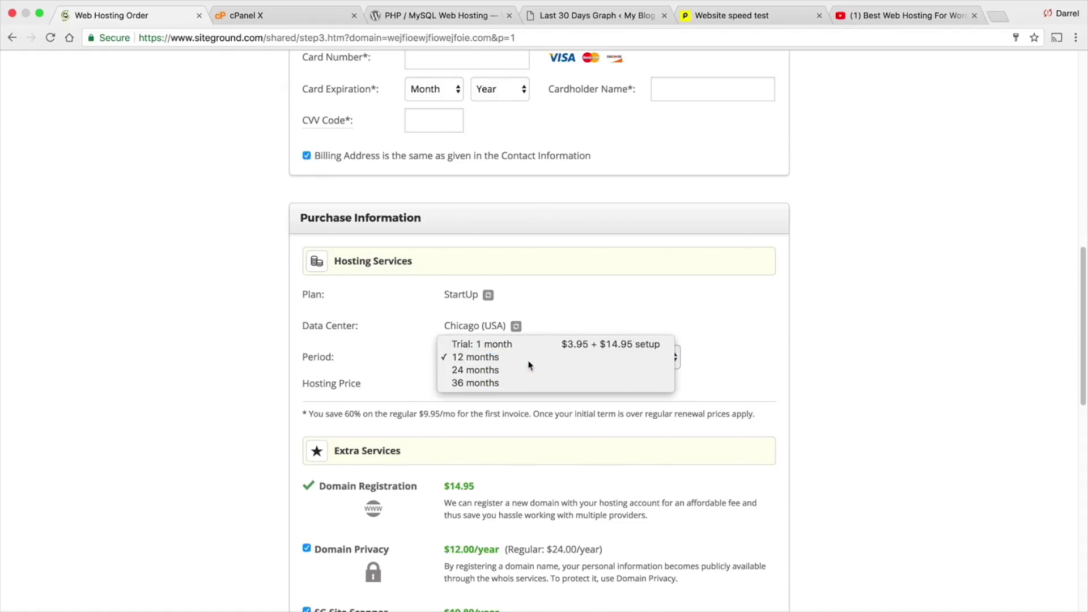
pyautogui.click(529, 364)
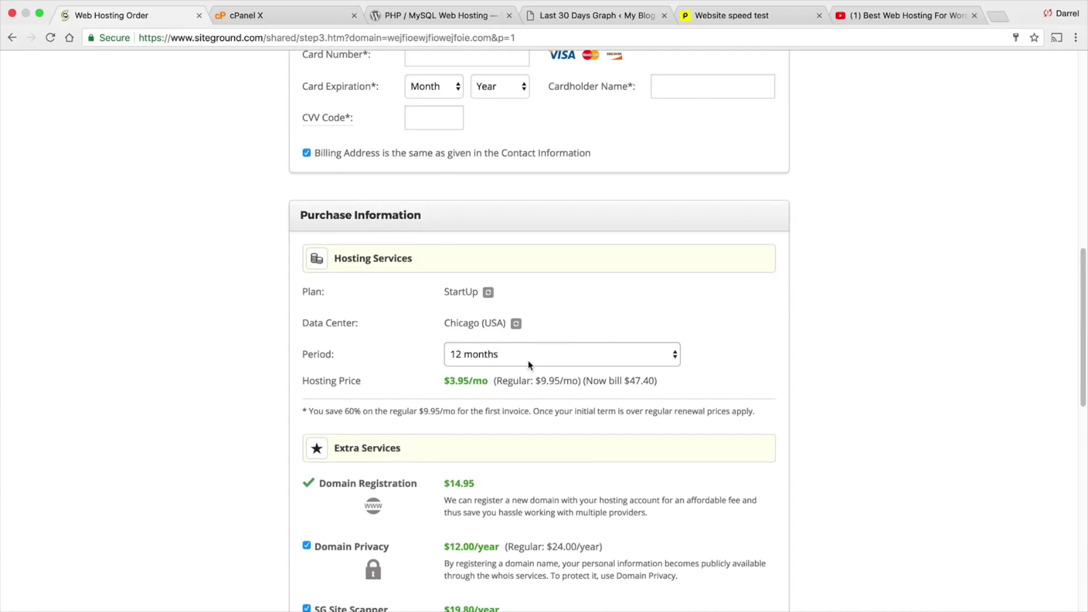
# Review the 94.15 USD total and switch to the existing cPanel dashboard.
pyautogui.scroll(-3, 528, 365)
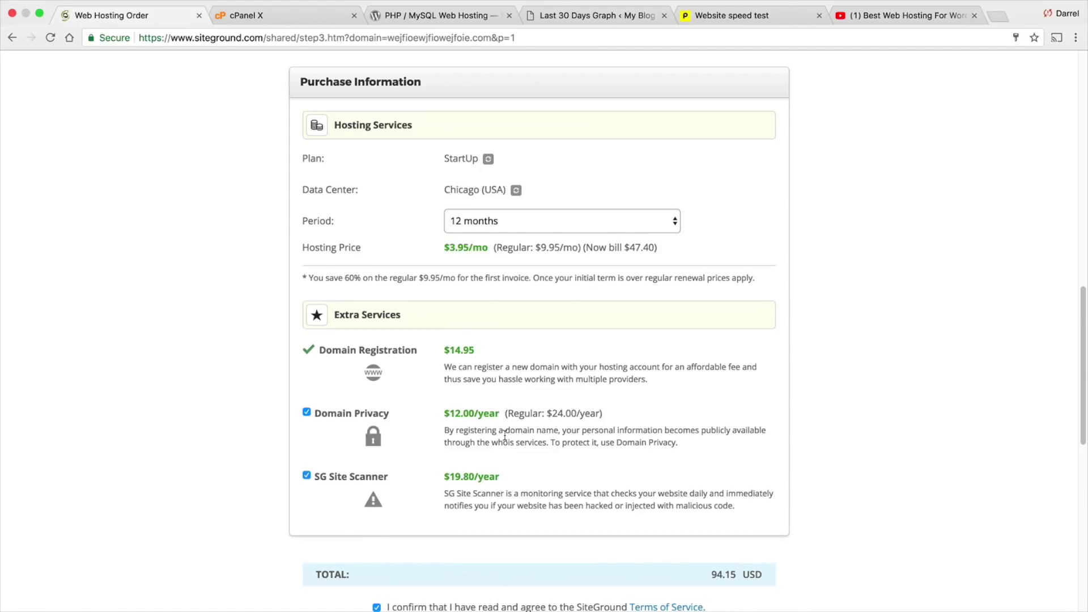
pyautogui.scroll(-5, 428, 417)
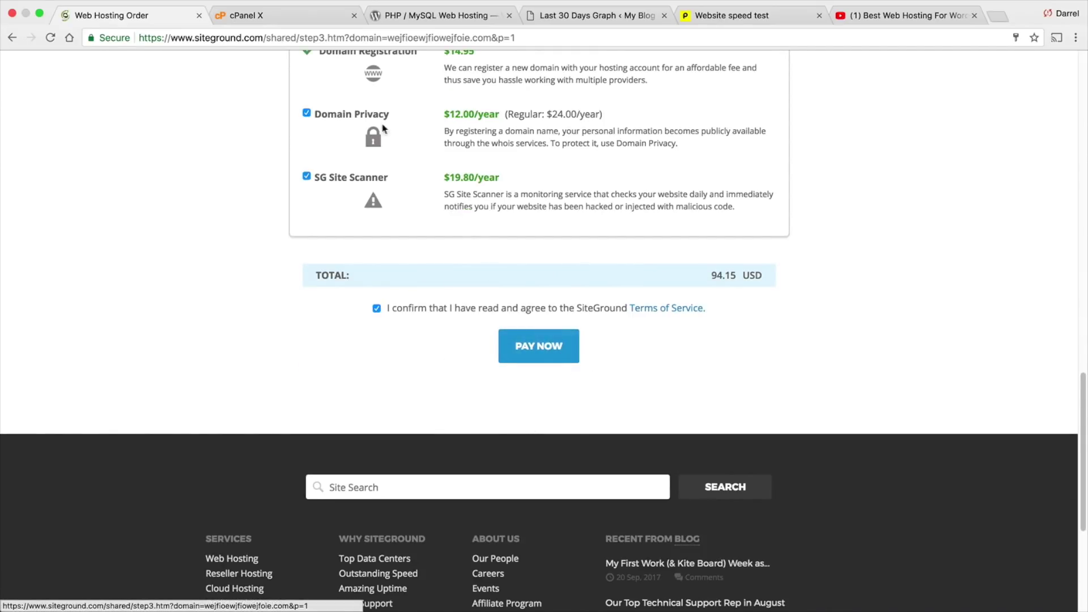
pyautogui.click(305, 14)
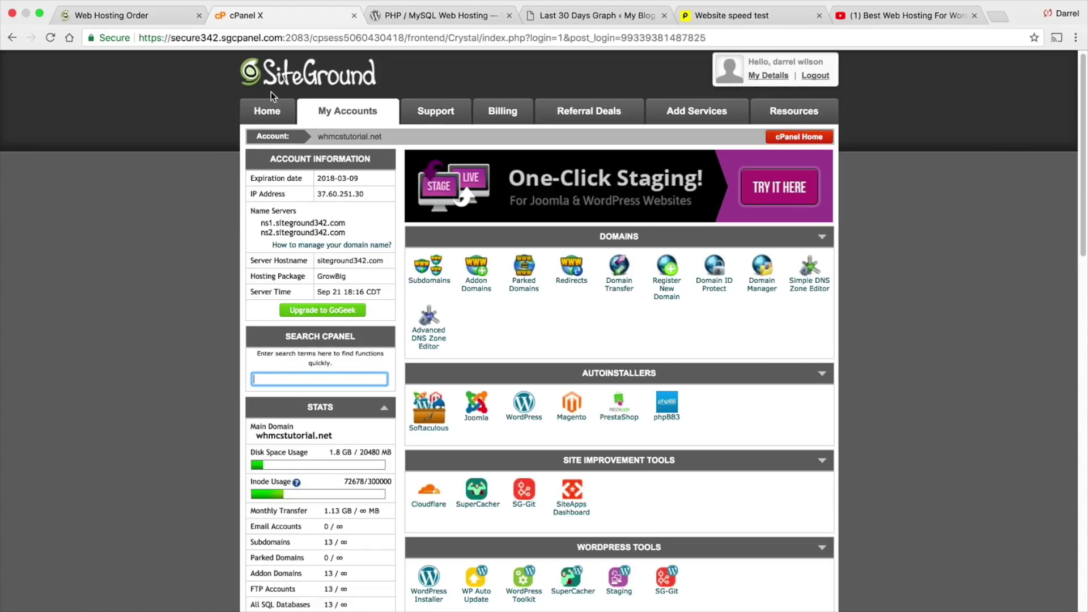
# Sign in to SiteGround's User's Area and open the My Accounts list.
pyautogui.click(267, 113)
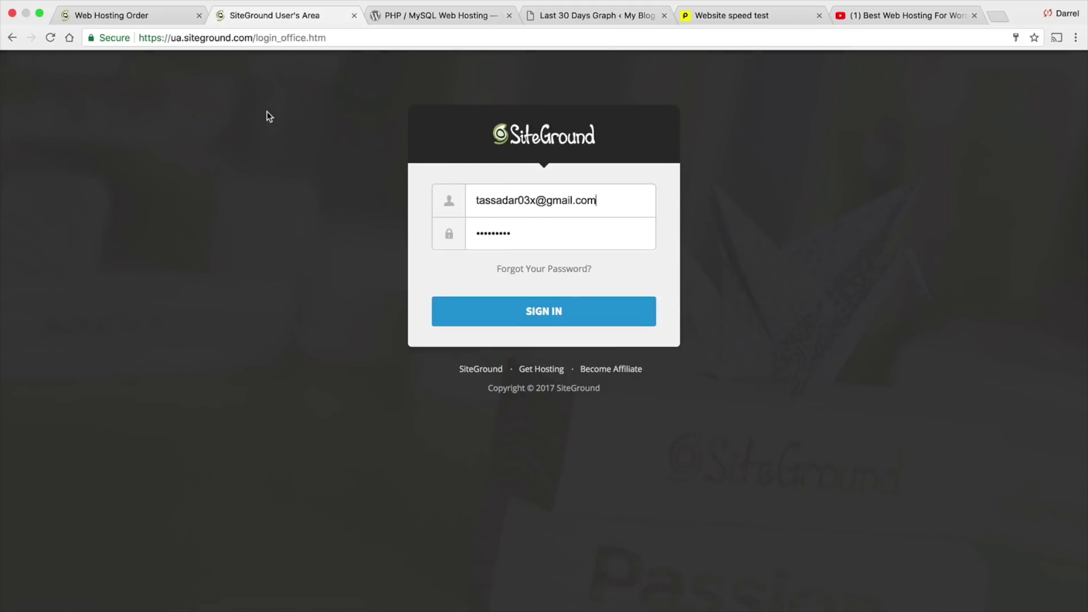
pyautogui.click(544, 312)
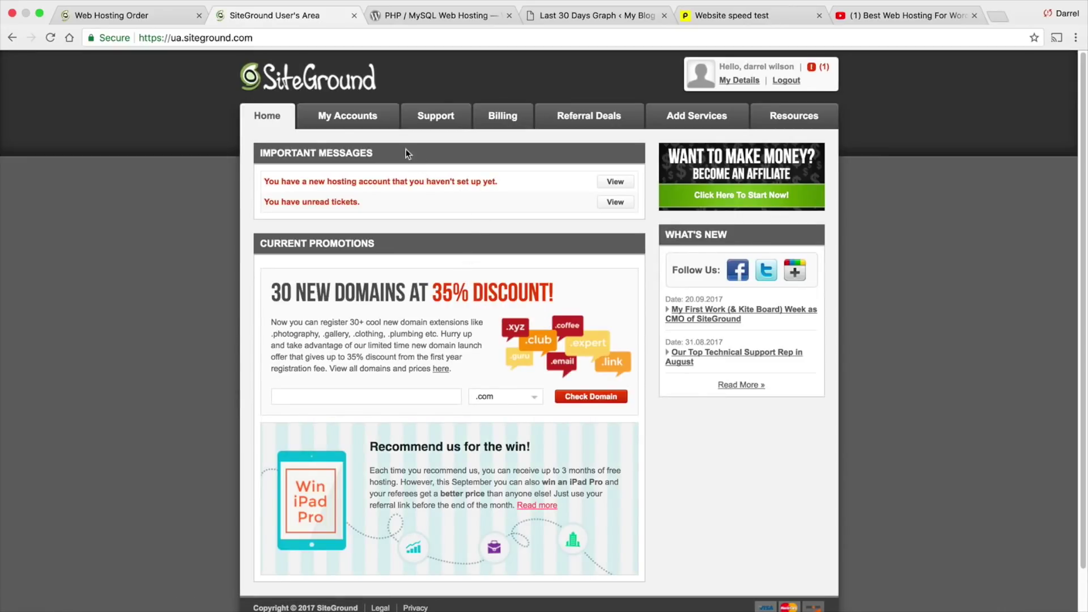
pyautogui.click(356, 120)
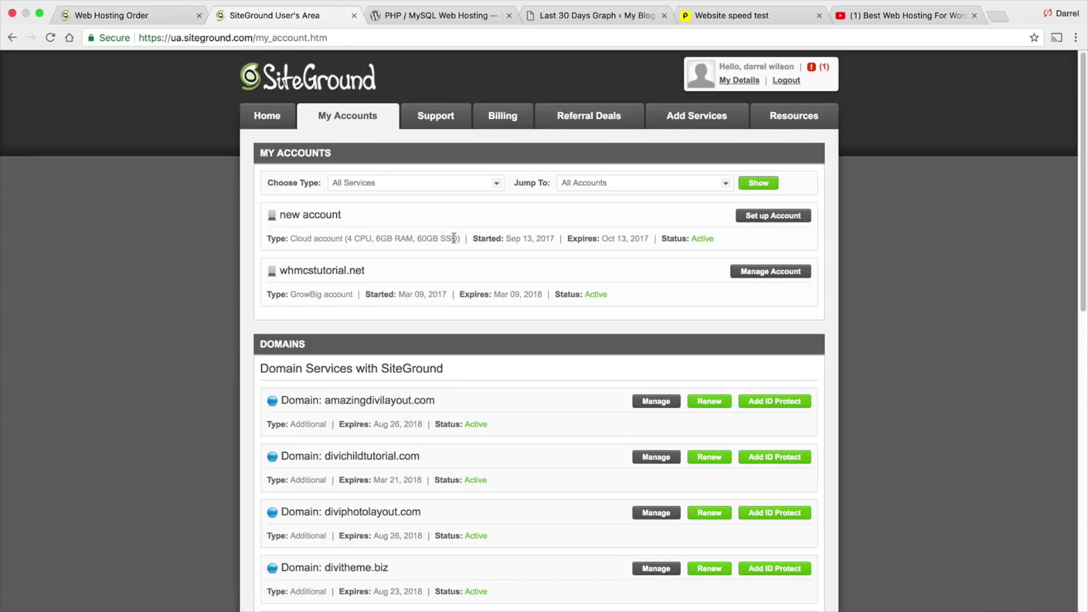
pyautogui.moveTo(468, 240); pyautogui.dragTo(317, 239)
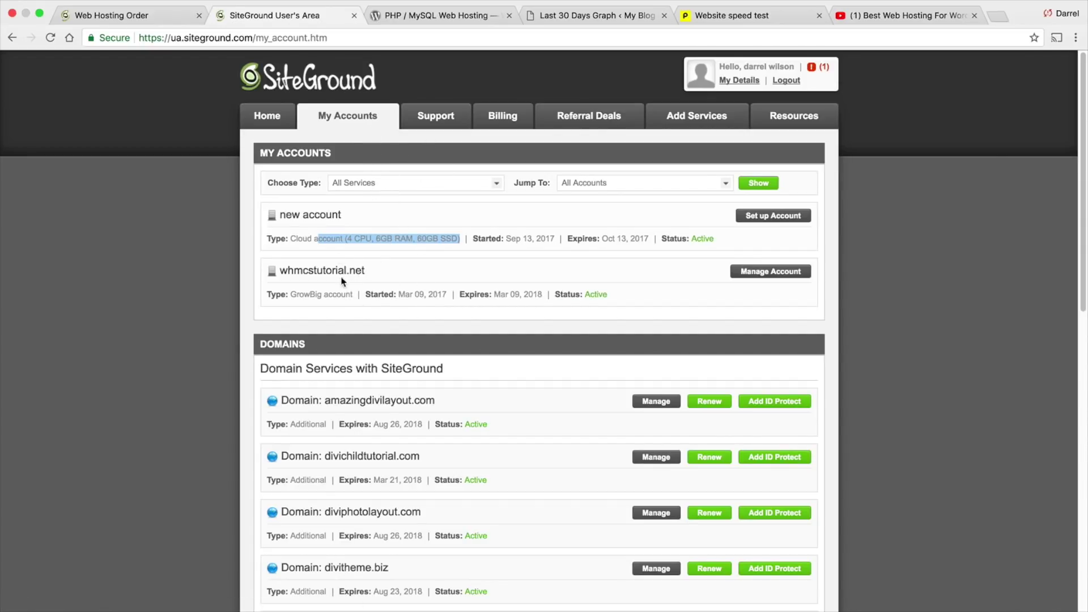
# Open the whmcstutorial.net account's control panel and launch the WordPress Softaculous installer.
pyautogui.click(774, 272)
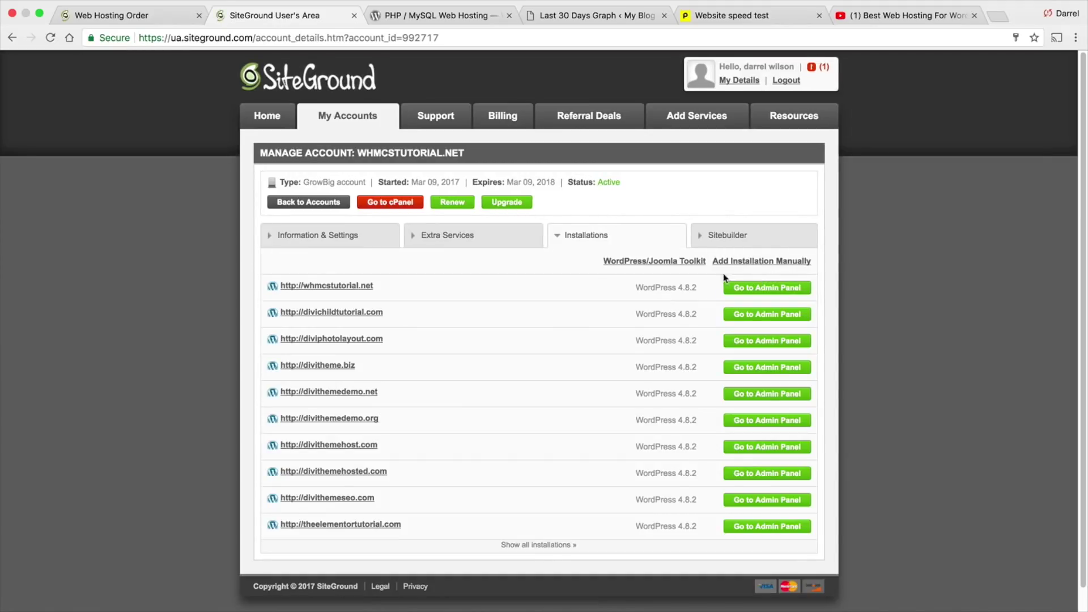
pyautogui.click(398, 203)
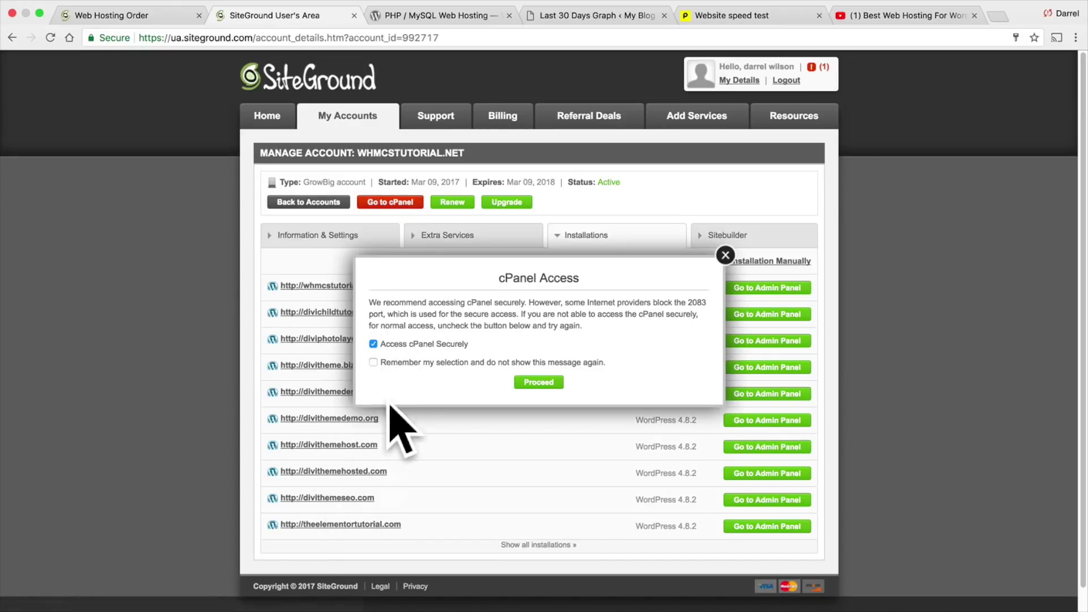
pyautogui.click(533, 384)
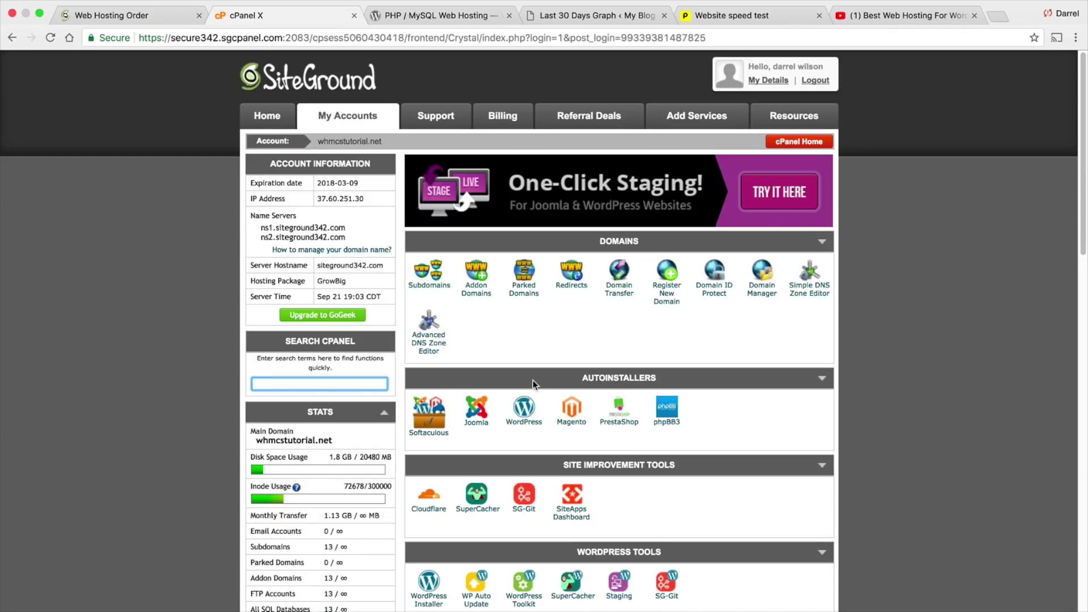
pyautogui.click(525, 425)
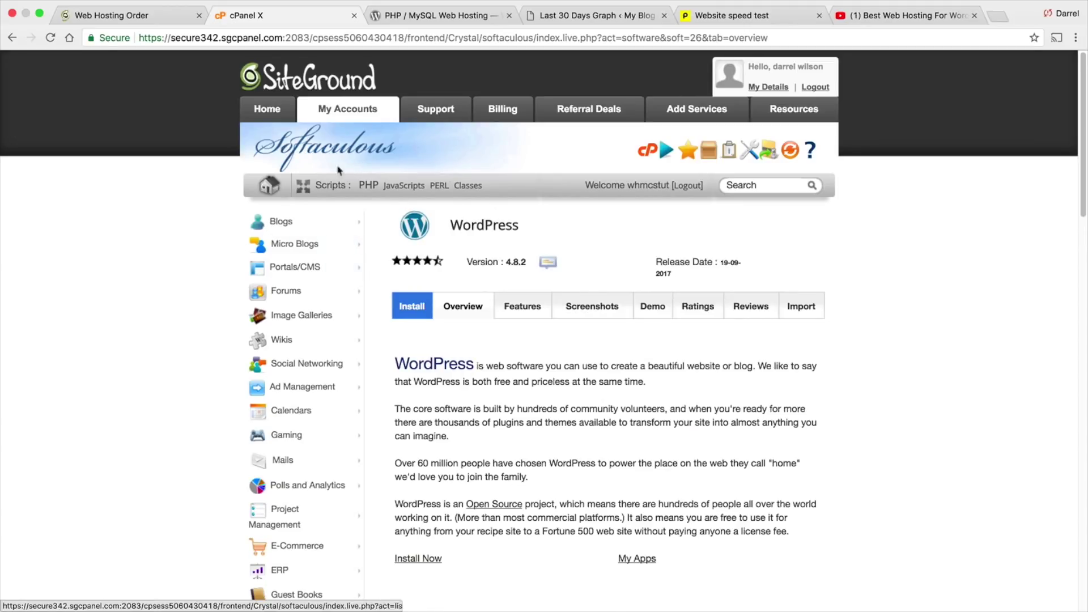
pyautogui.scroll(-2, 456, 197)
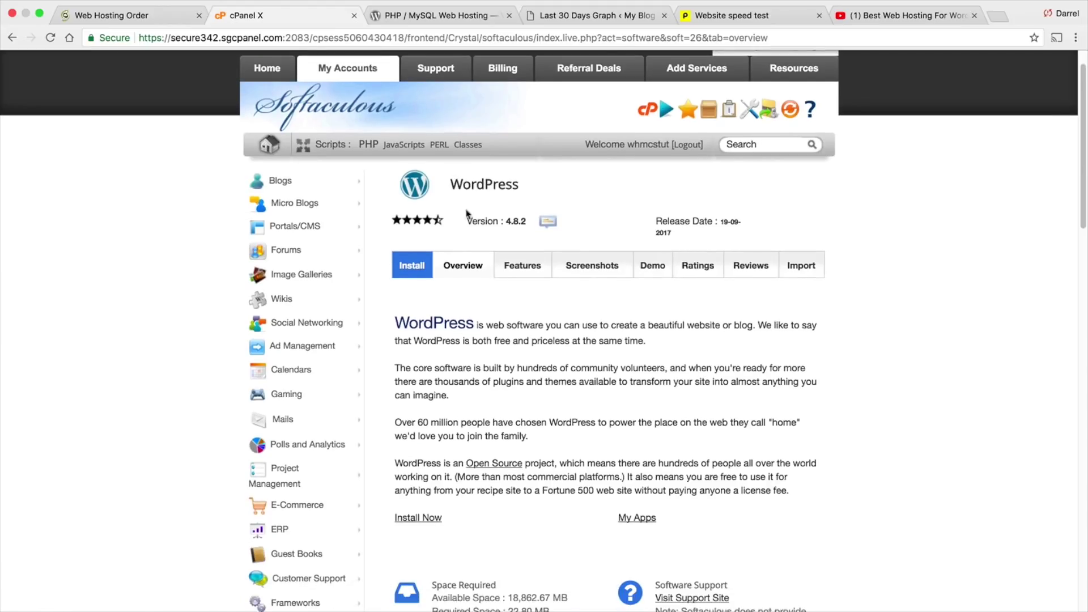
pyautogui.scroll(-1, 512, 321)
pyautogui.scroll(-5, 512, 321)
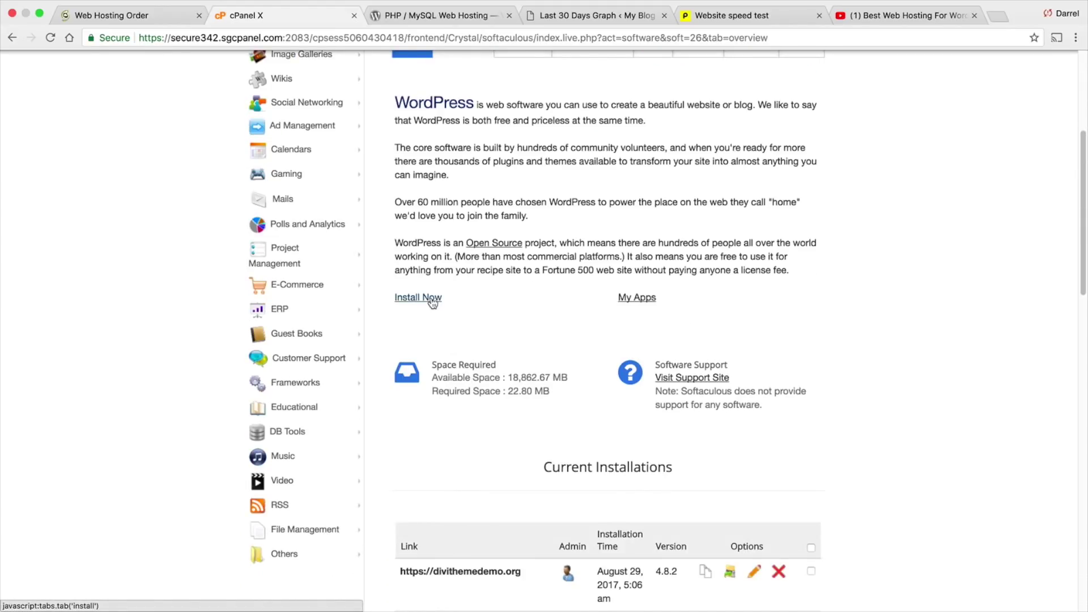
pyautogui.click(432, 304)
pyautogui.scroll(1, 438, 298)
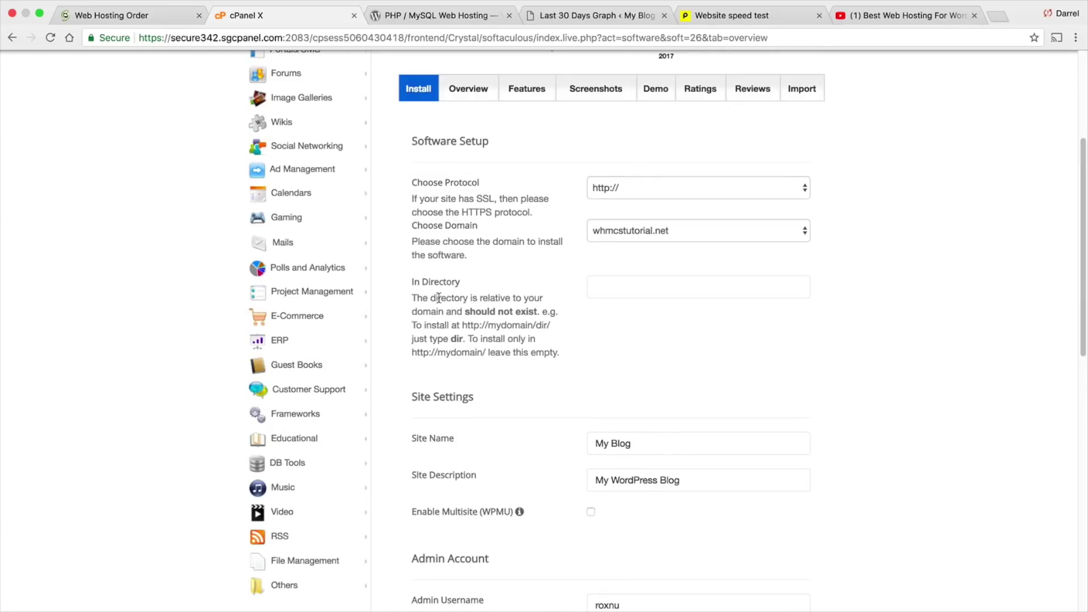
pyautogui.click(599, 232)
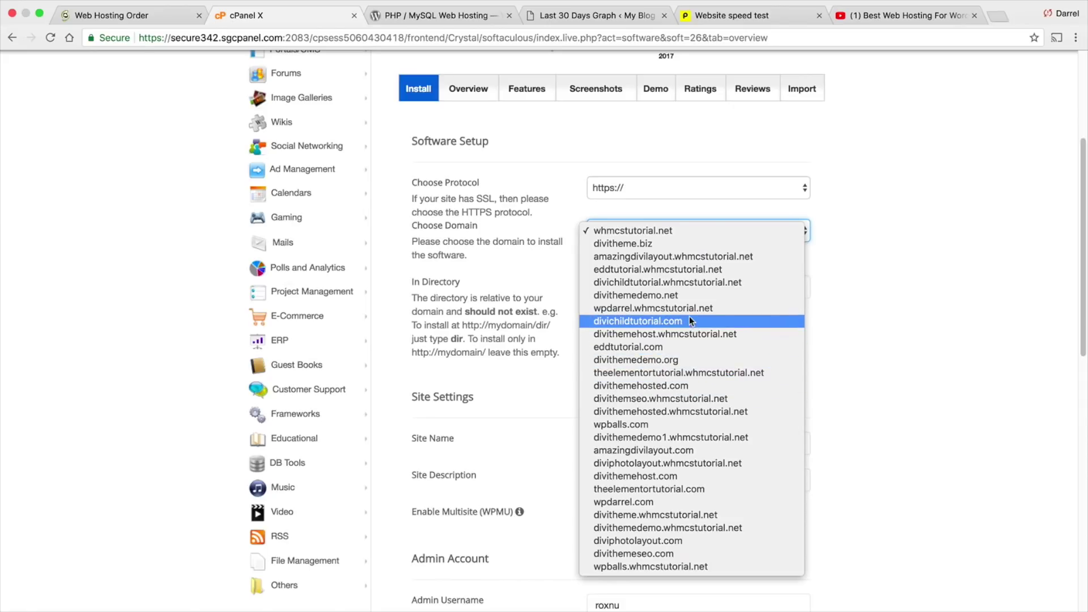
pyautogui.click(687, 476)
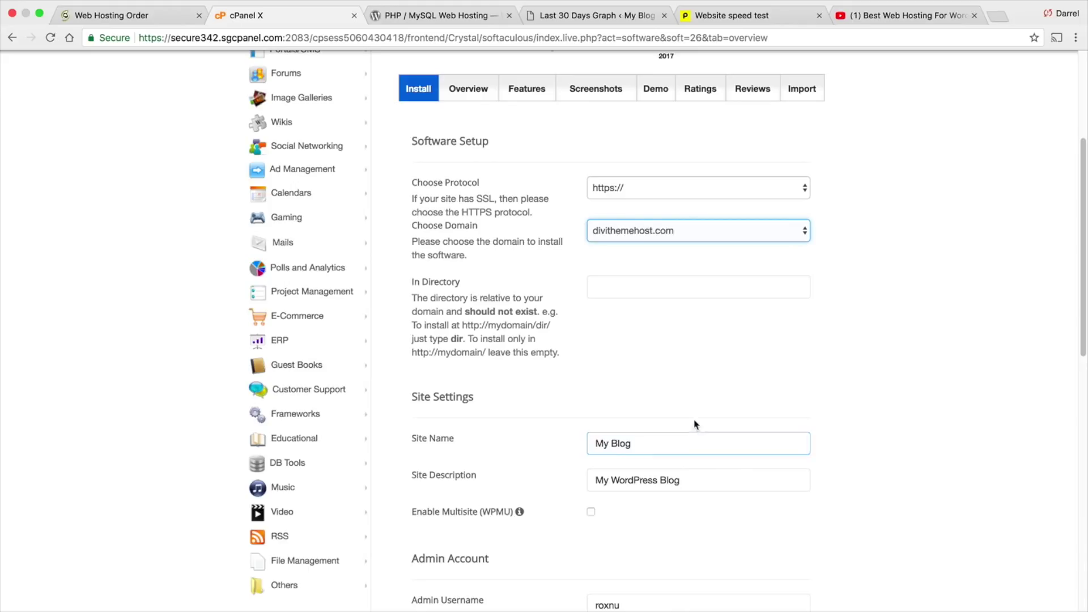
pyautogui.click(621, 285)
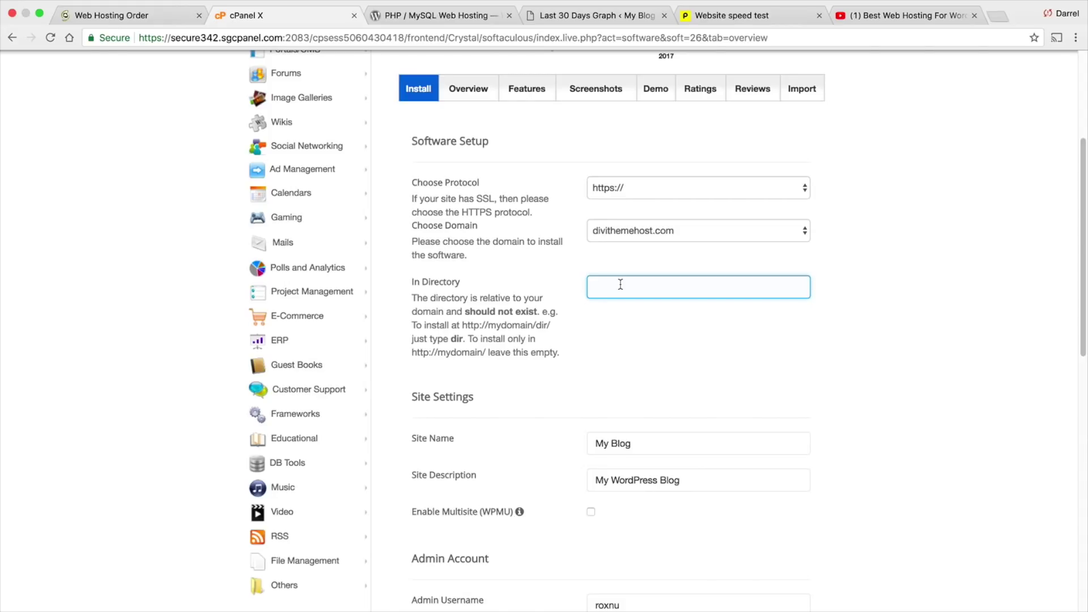
# Clear the stray directory text, then set site name Pattywack and description 'The Best Dog Blog'.
pyautogui.write('wegfuyg')
pyautogui.press('BackSpace')
pyautogui.press('BackSpace')
pyautogui.press('BackSpace')
pyautogui.press('BackSpace')
pyautogui.press('BackSpace')
pyautogui.press('BackSpace')
pyautogui.press('BackSpace')
pyautogui.scroll(-2, 618, 365)
pyautogui.tripleClick(648, 378)
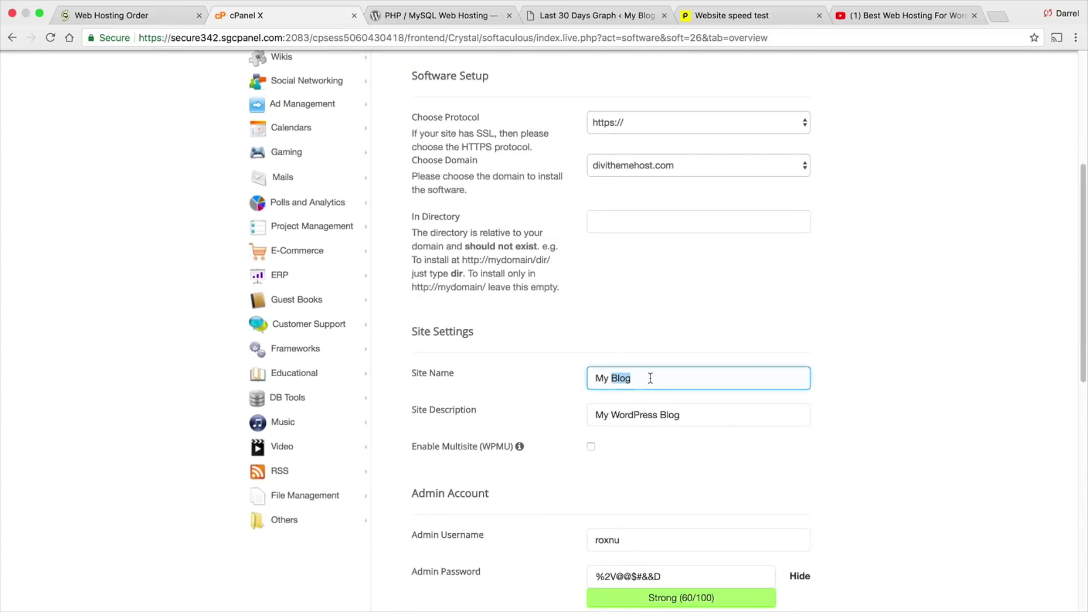
pyautogui.write('Pattywack')
pyautogui.press('Tab')
pyautogui.write('The ')
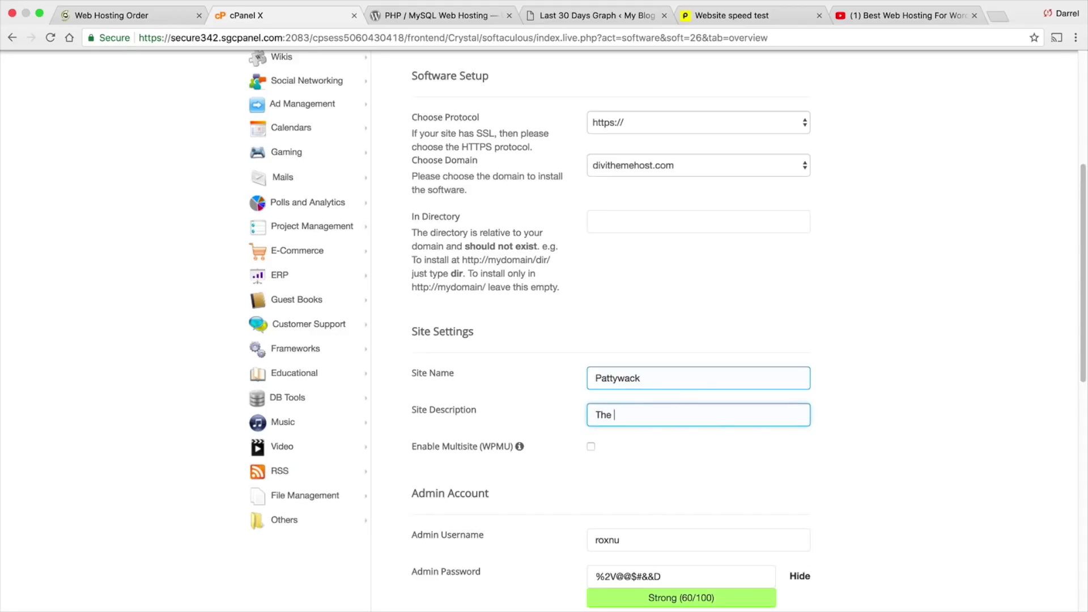
pyautogui.write('Best Dog Blog')
# Go through the remaining install options and keep English as the site language.
pyautogui.scroll(-2, 677, 414)
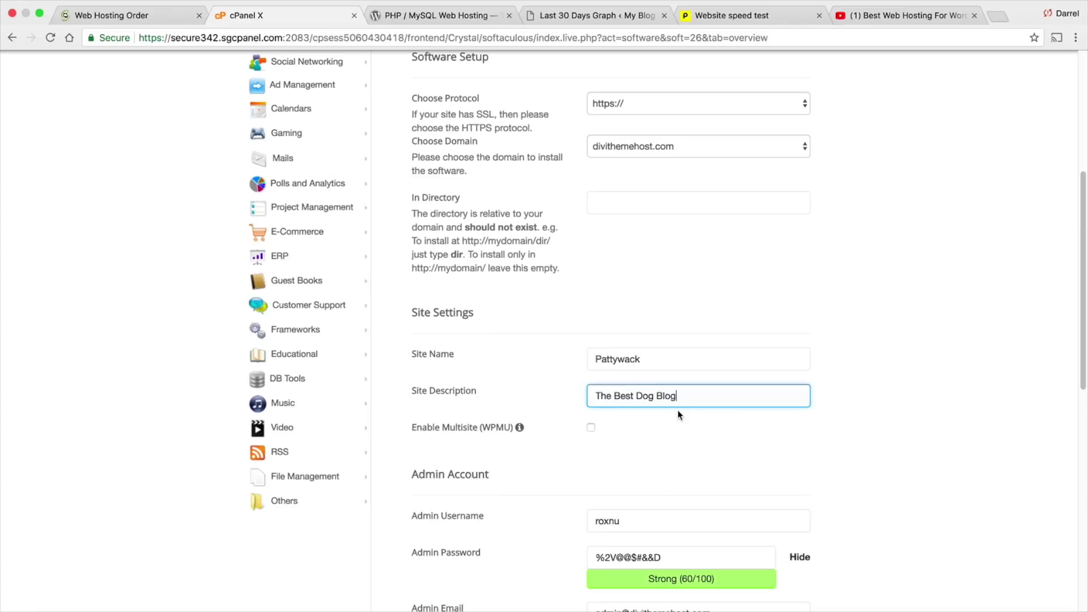
pyautogui.click(663, 497)
pyautogui.scroll(-2, 669, 477)
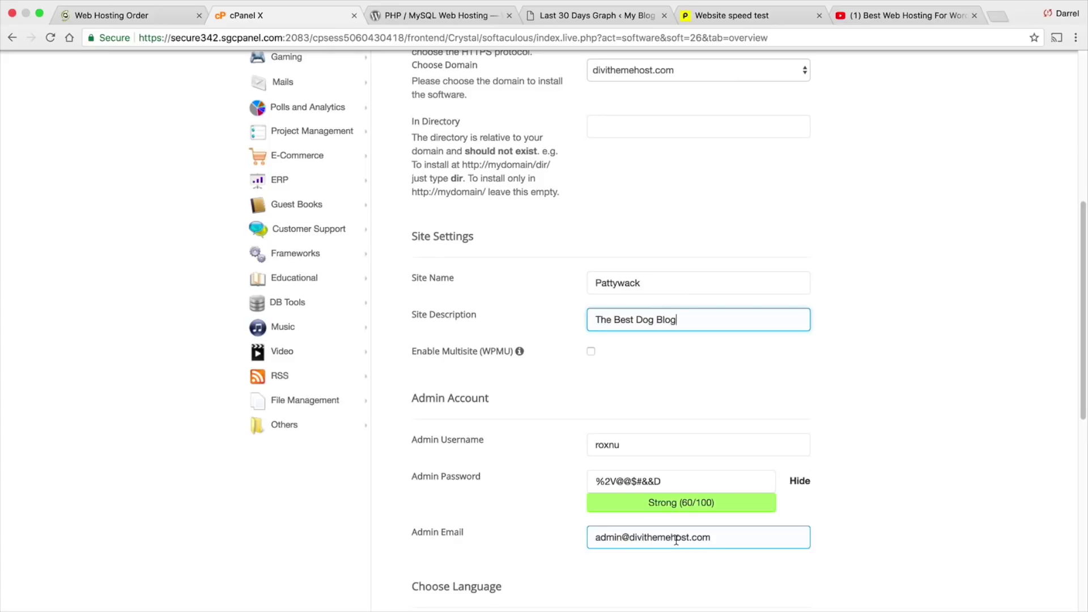
pyautogui.scroll(-1, 676, 540)
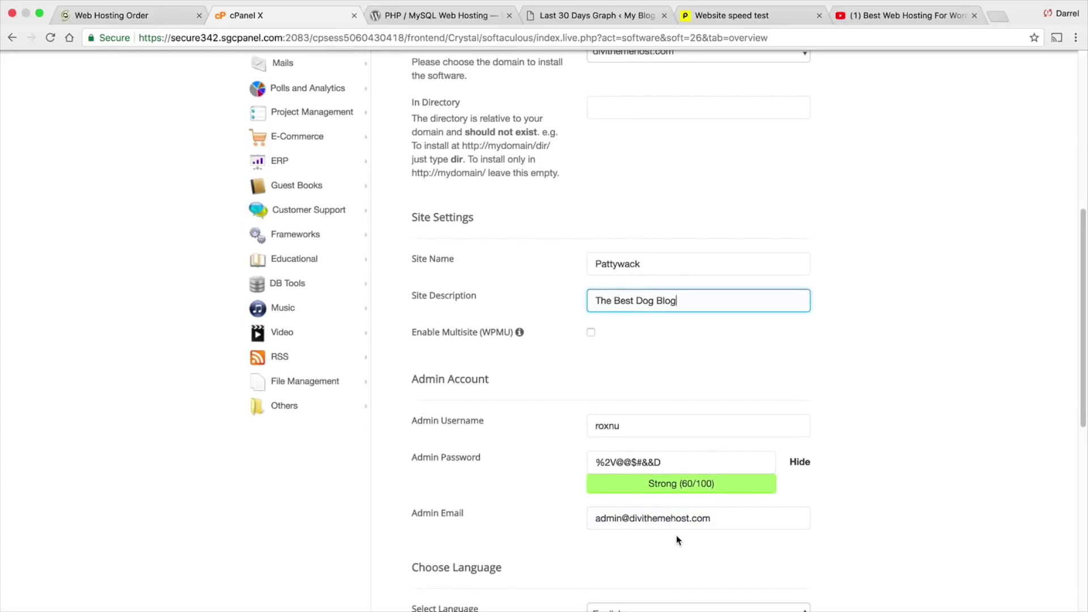
pyautogui.scroll(-3, 676, 535)
pyautogui.scroll(-8, 642, 495)
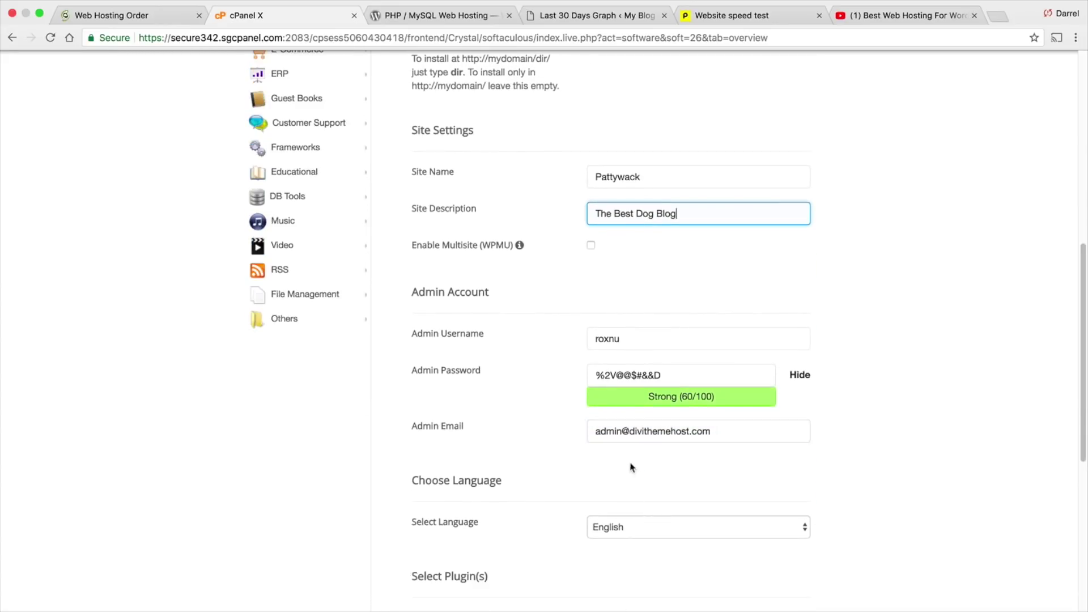
pyautogui.click(645, 409)
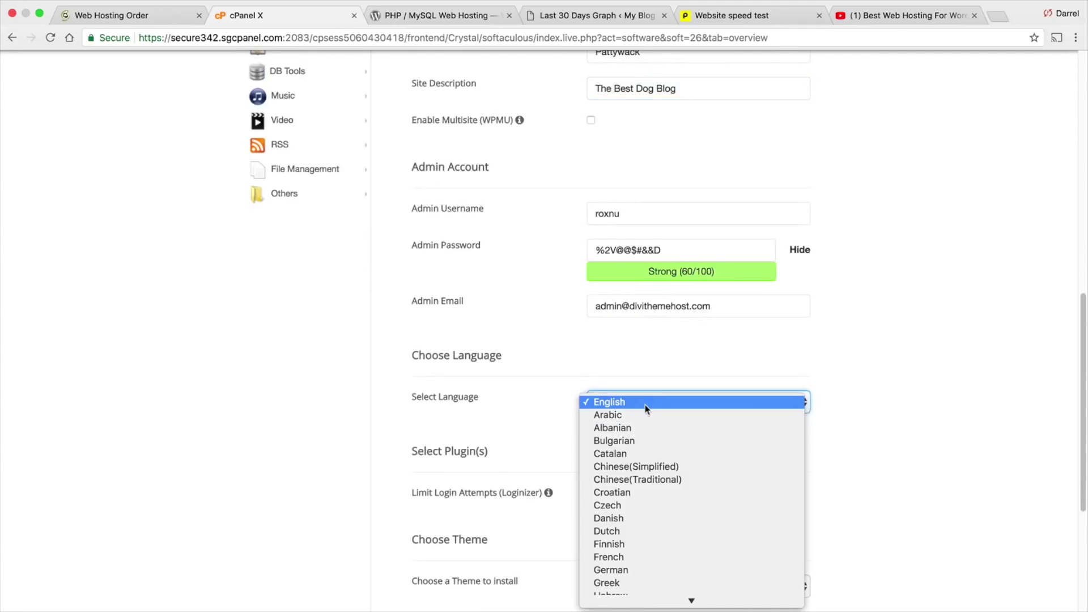
pyautogui.scroll(-4, 652, 554)
pyautogui.scroll(-3, 652, 549)
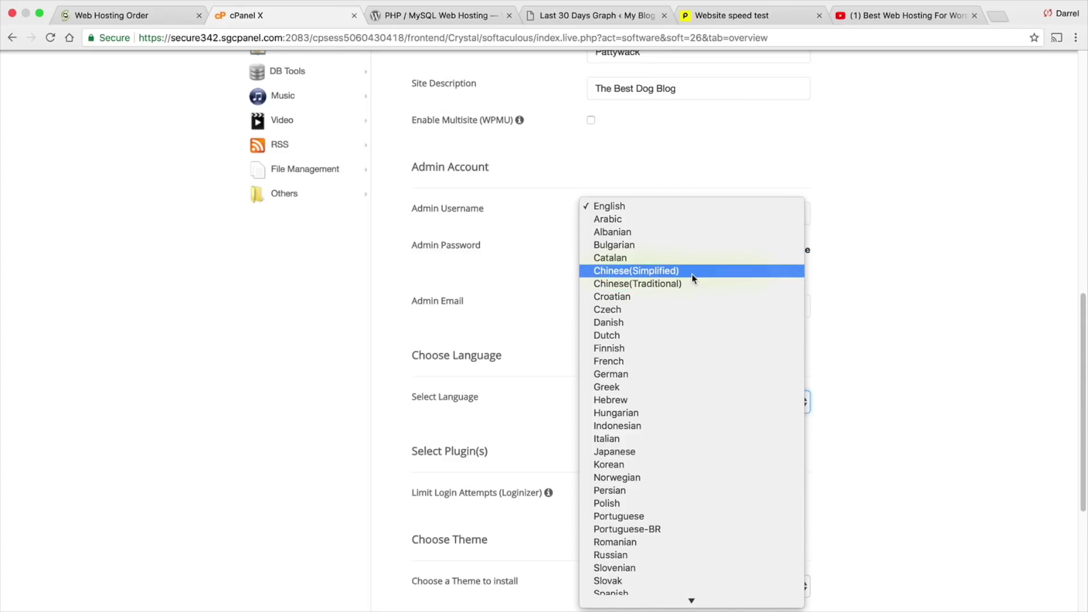
pyautogui.scroll(-3, 700, 522)
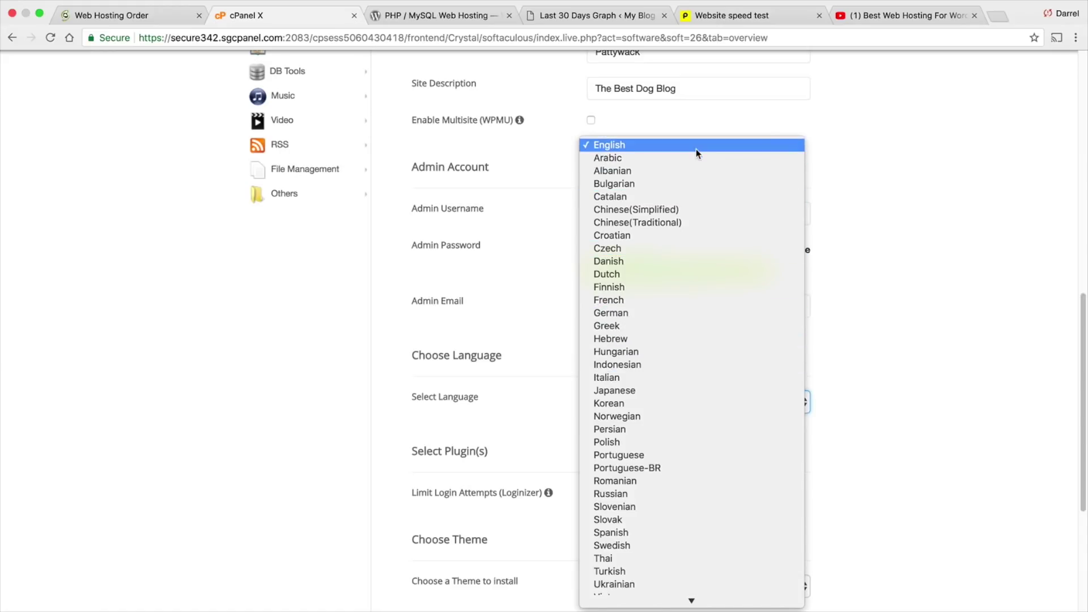
pyautogui.click(696, 147)
pyautogui.scroll(-3, 740, 338)
pyautogui.scroll(-1, 740, 339)
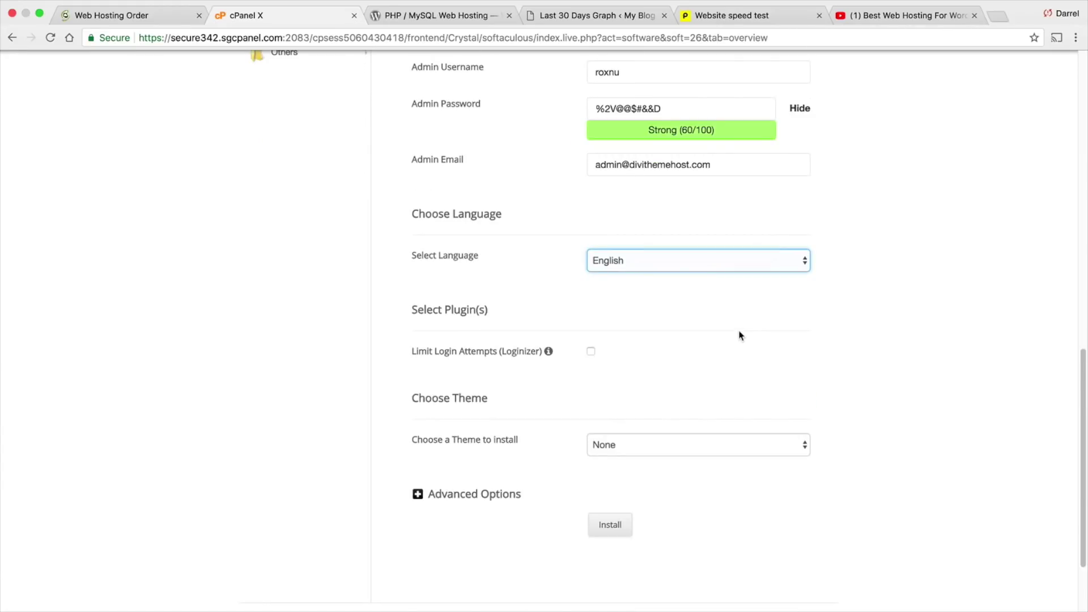
# Install the Pattywack WordPress site, purge its SiteGround cache, and view the live 'The Best Dog Blog' front page.
pyautogui.click(620, 534)
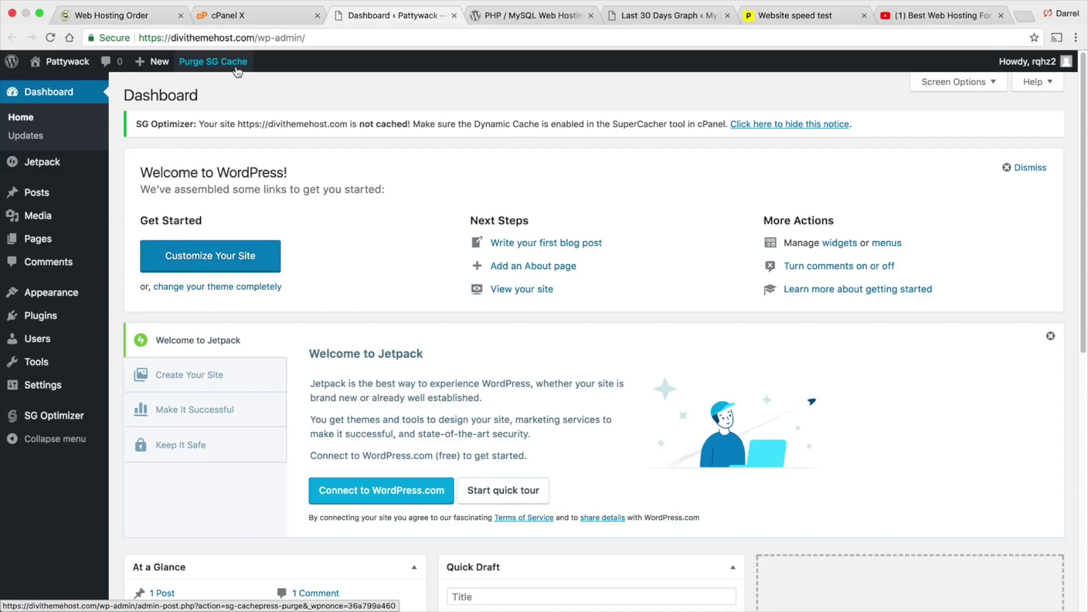
pyautogui.click(228, 66)
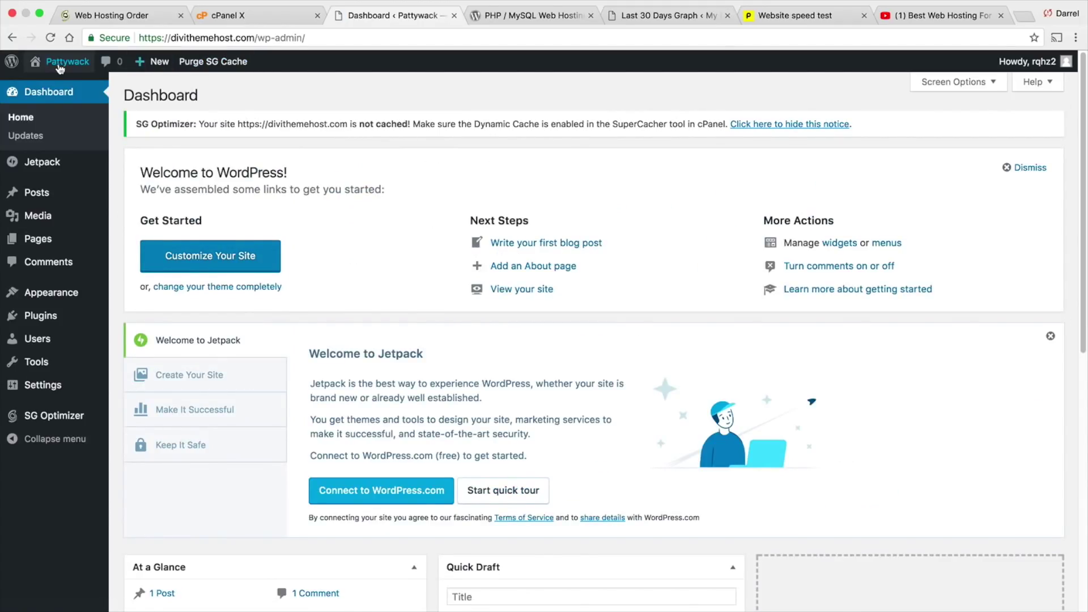
pyautogui.moveTo(60, 63)
pyautogui.click(58, 84)
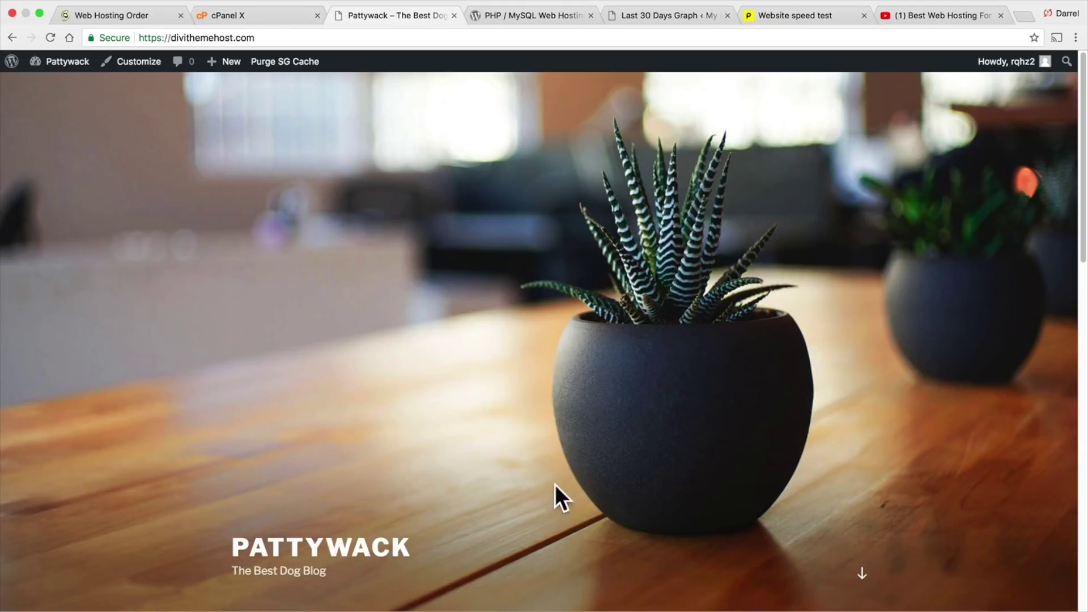
pyautogui.moveTo(63, 61)
pyautogui.click(50, 103)
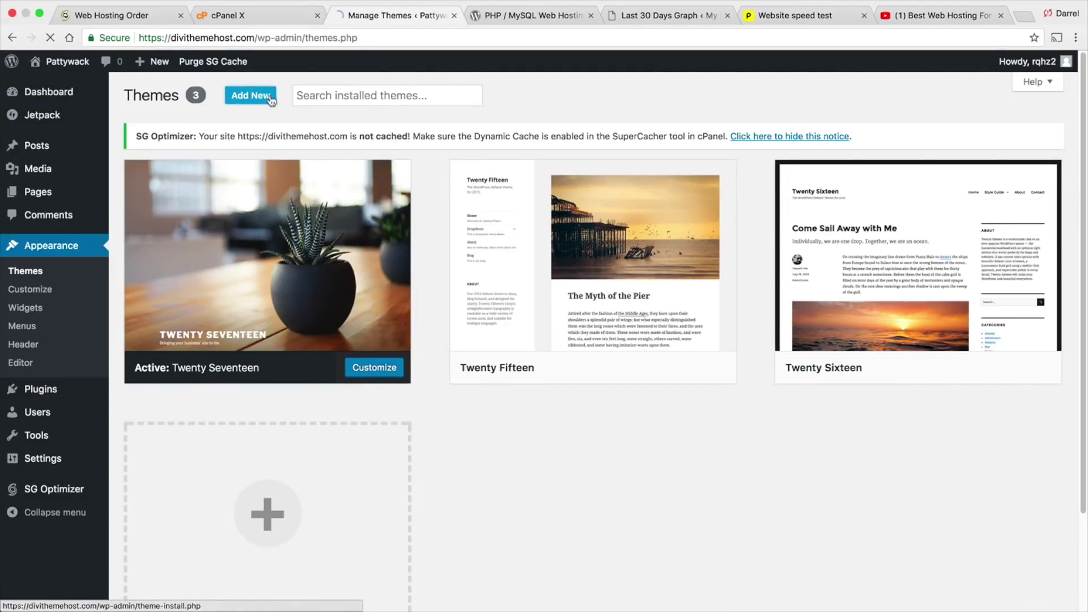
pyautogui.click(263, 98)
pyautogui.click(252, 173)
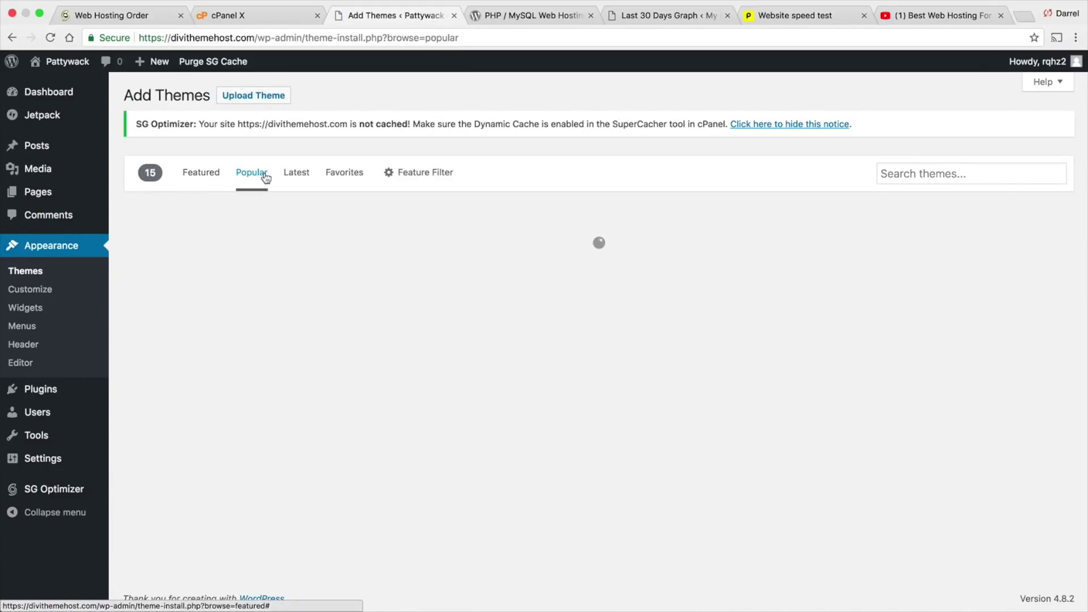
pyautogui.scroll(-10, 379, 321)
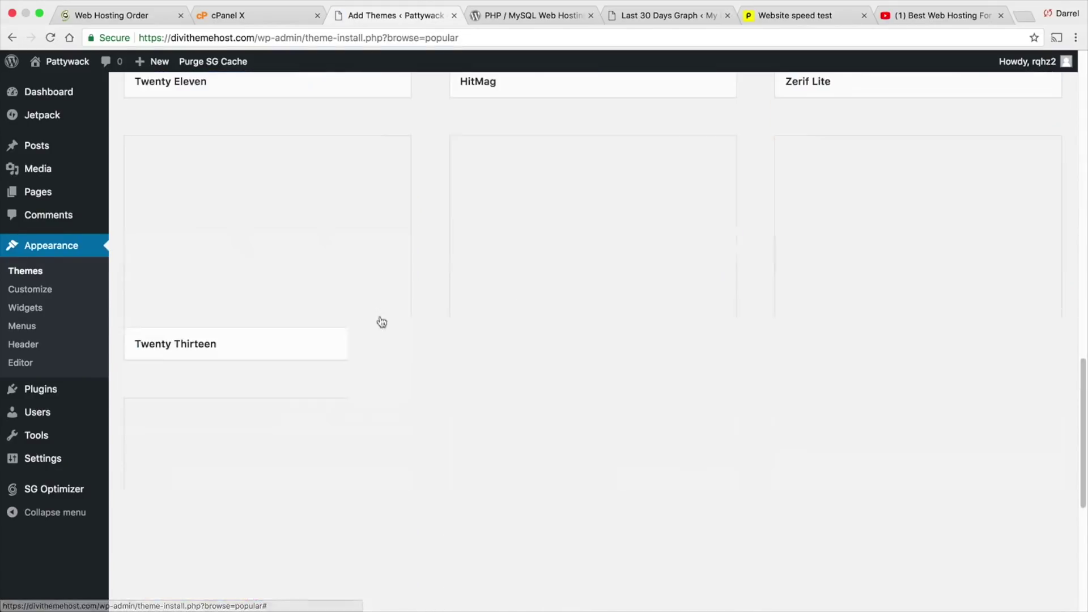
pyautogui.scroll(-4, 852, 297)
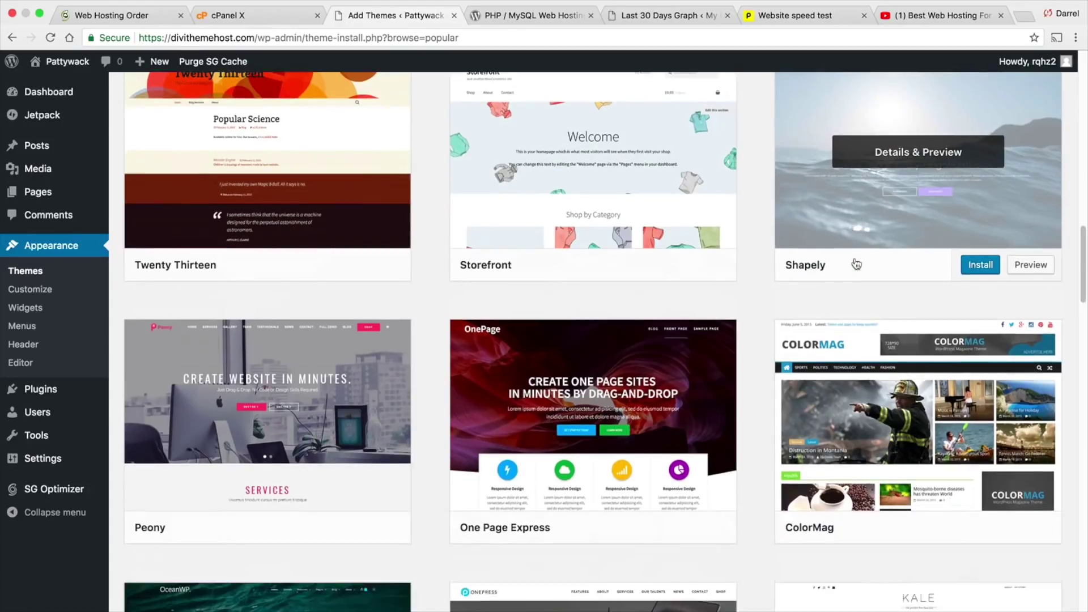
pyautogui.scroll(-15, 852, 297)
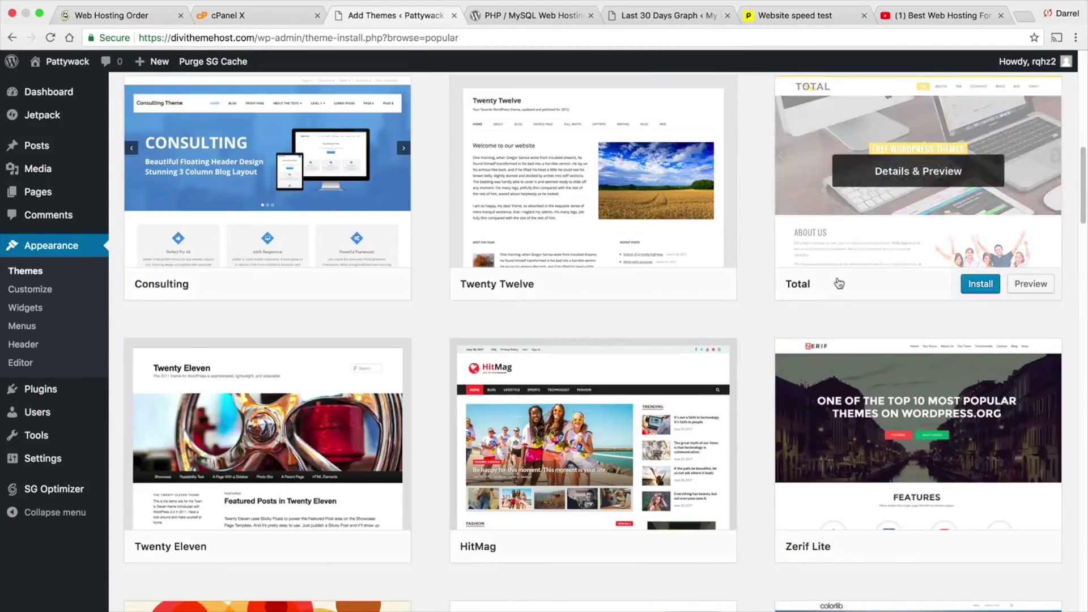
pyautogui.scroll(20, 839, 283)
pyautogui.click(307, 173)
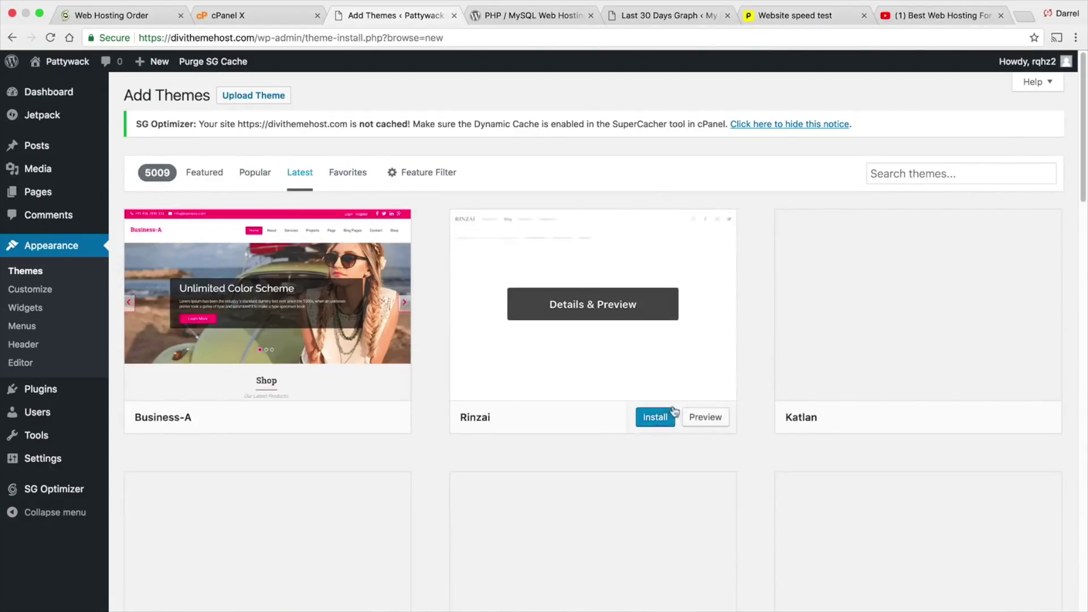
pyautogui.scroll(-1, 432, 339)
pyautogui.scroll(-6, 432, 339)
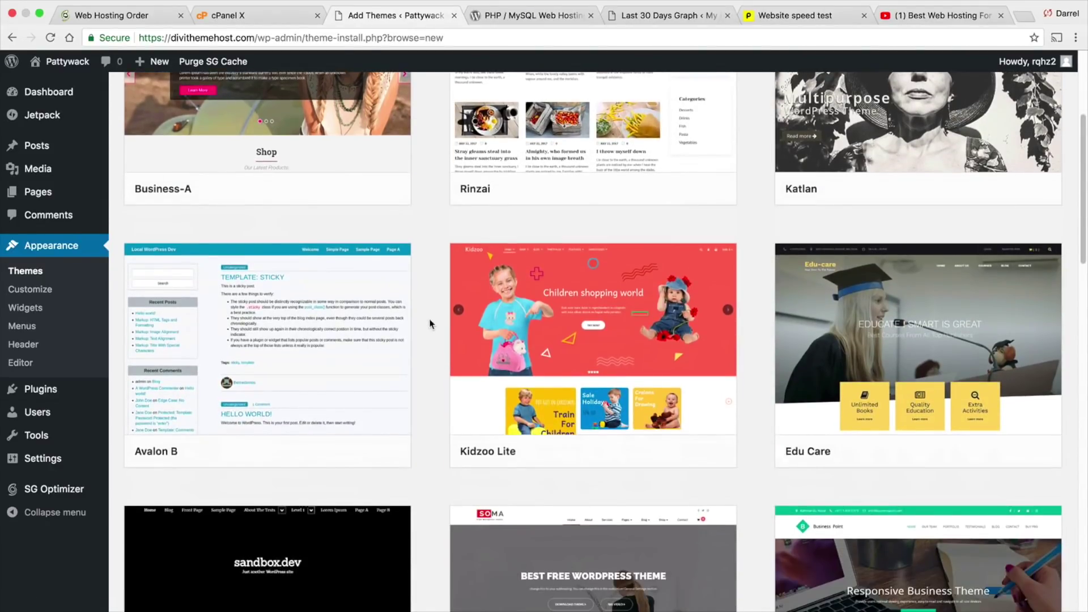
pyautogui.scroll(-9, 428, 314)
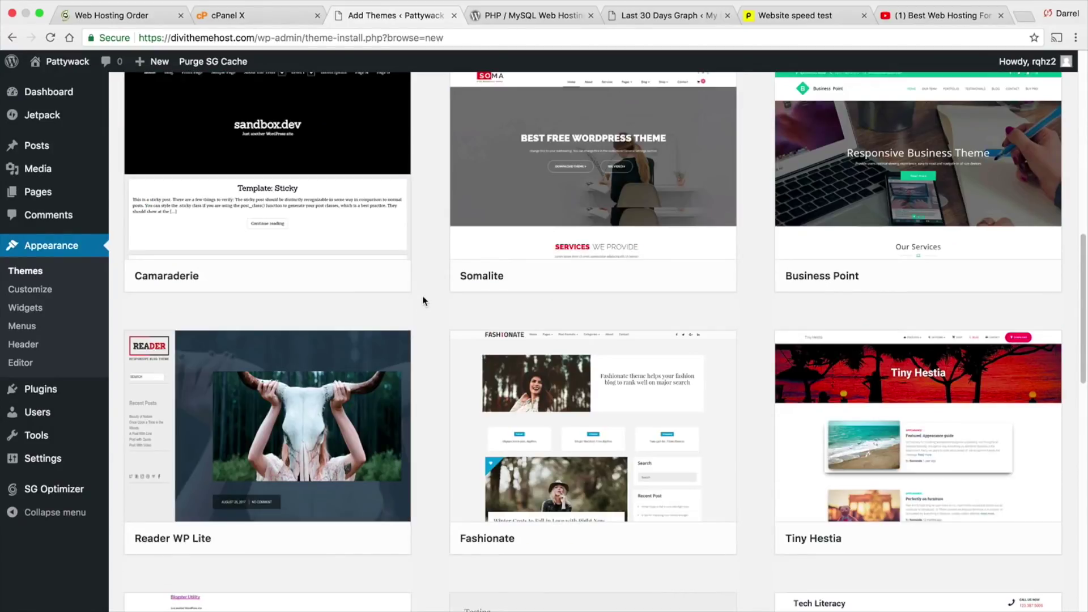
pyautogui.scroll(-7, 420, 293)
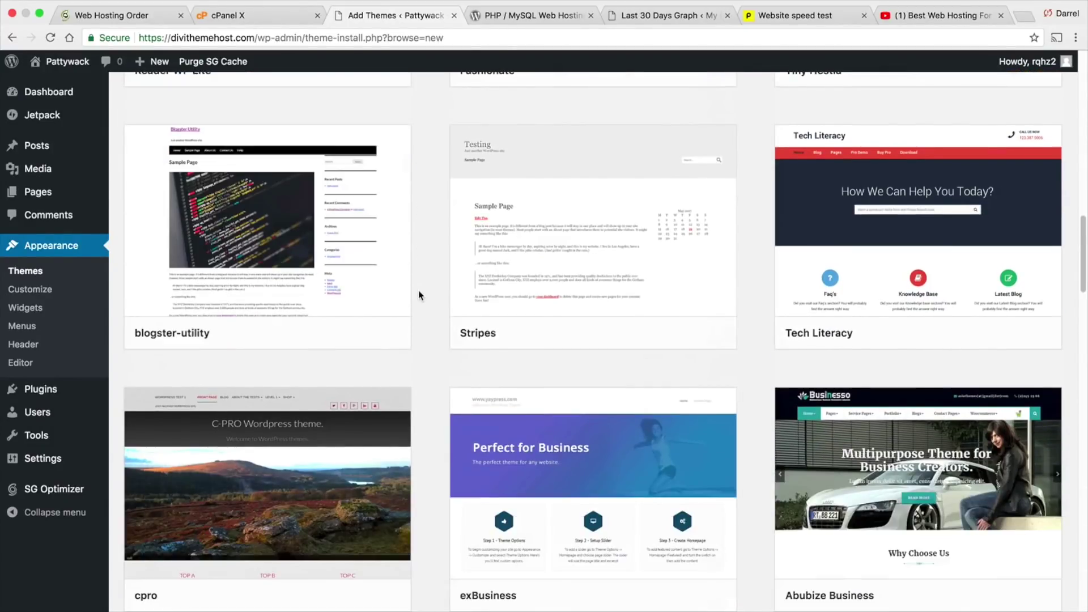
pyautogui.scroll(-5, 417, 297)
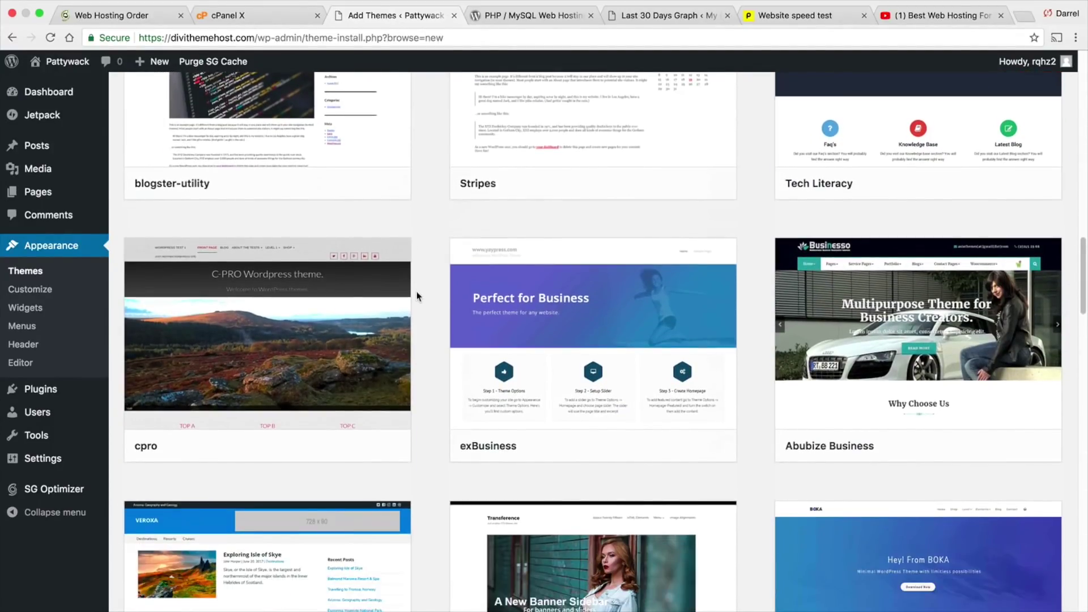
pyautogui.scroll(-8, 416, 296)
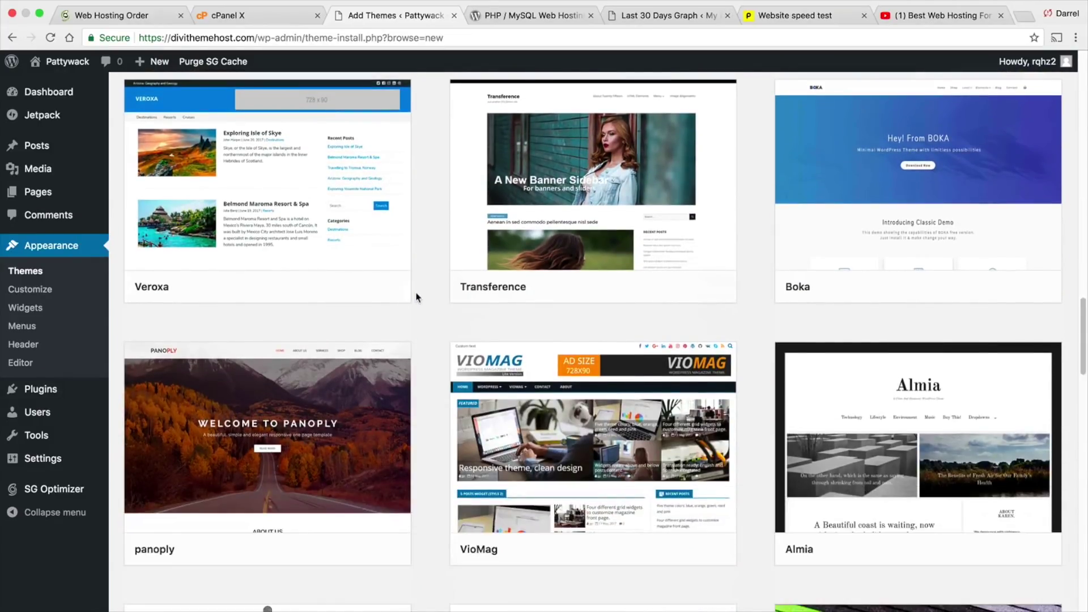
pyautogui.scroll(-13, 417, 293)
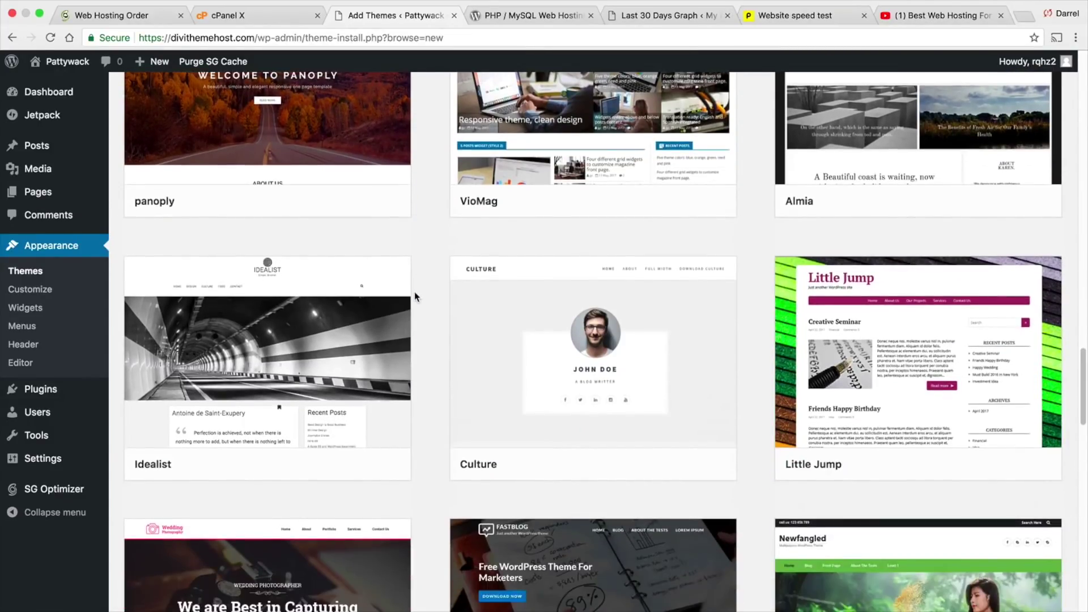
pyautogui.scroll(-6, 414, 295)
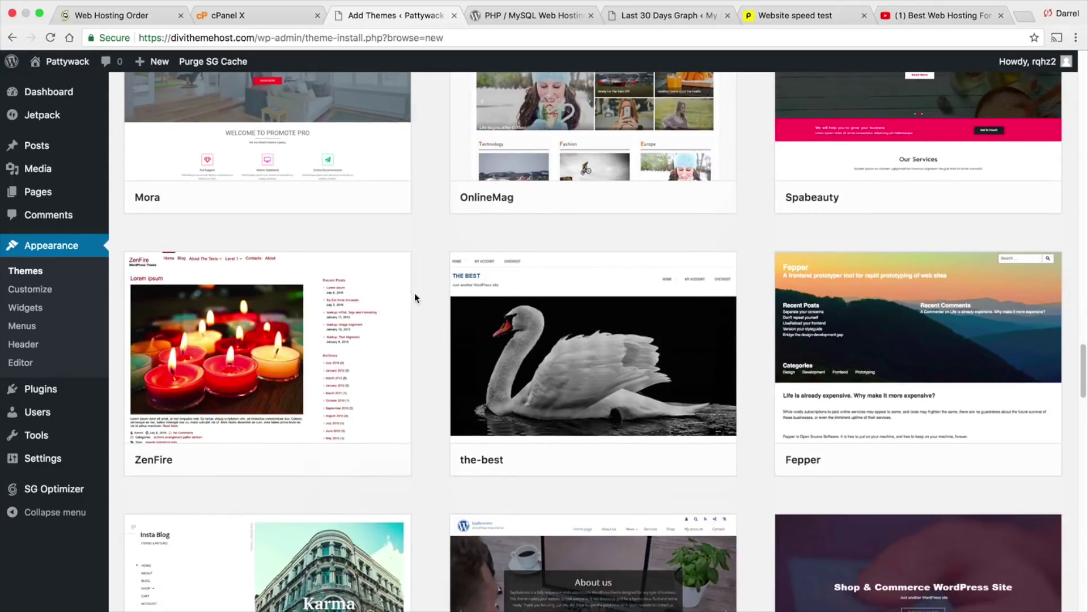
pyautogui.scroll(-2, 587, 421)
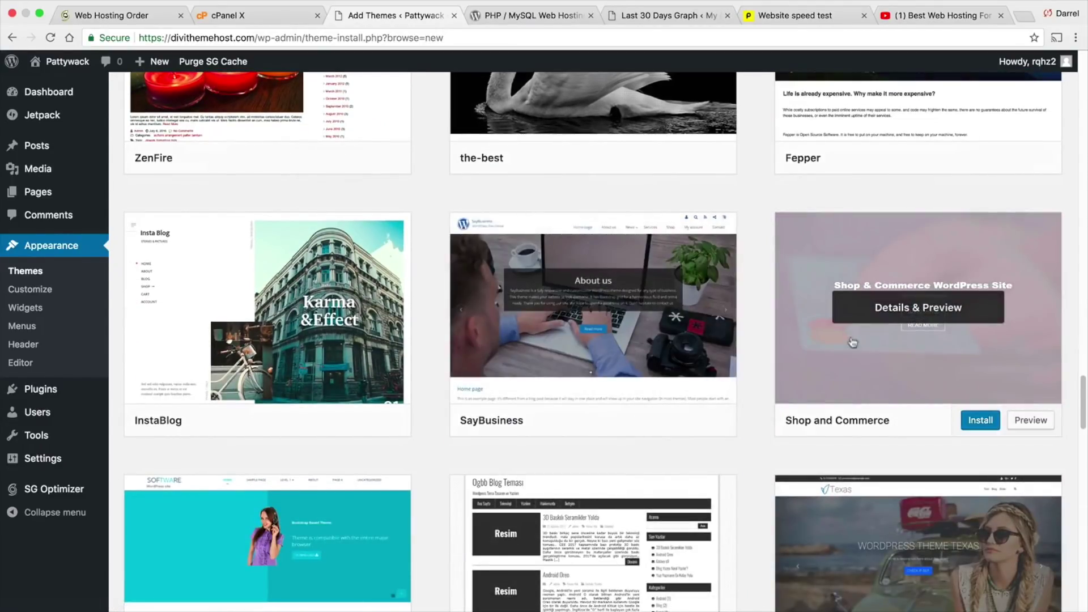
pyautogui.scroll(-7, 891, 287)
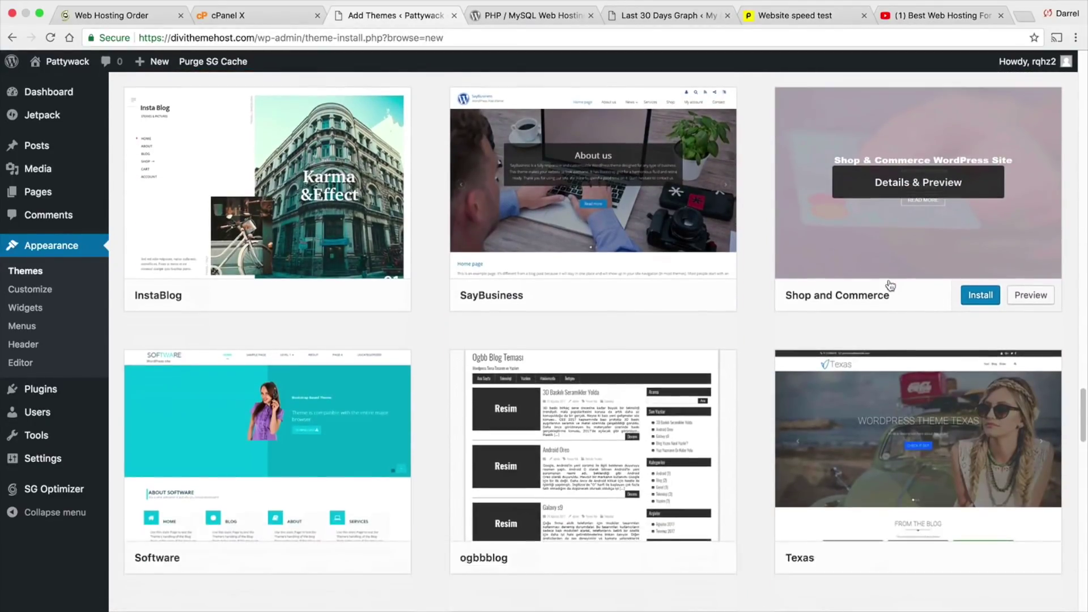
pyautogui.scroll(-9, 890, 287)
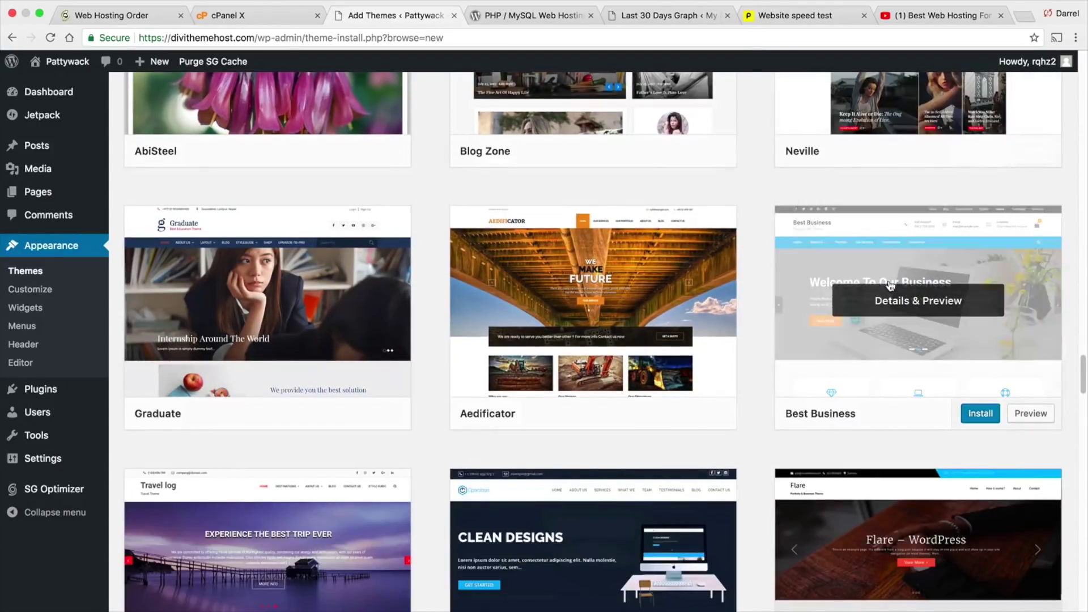
pyautogui.scroll(-15, 524, 399)
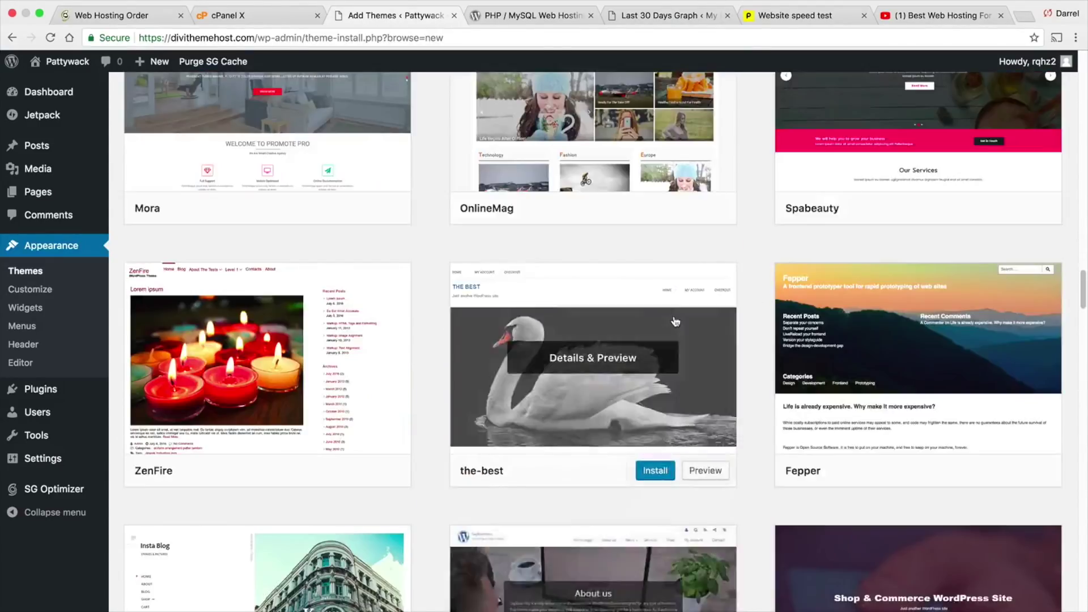
pyautogui.scroll(20, 524, 399)
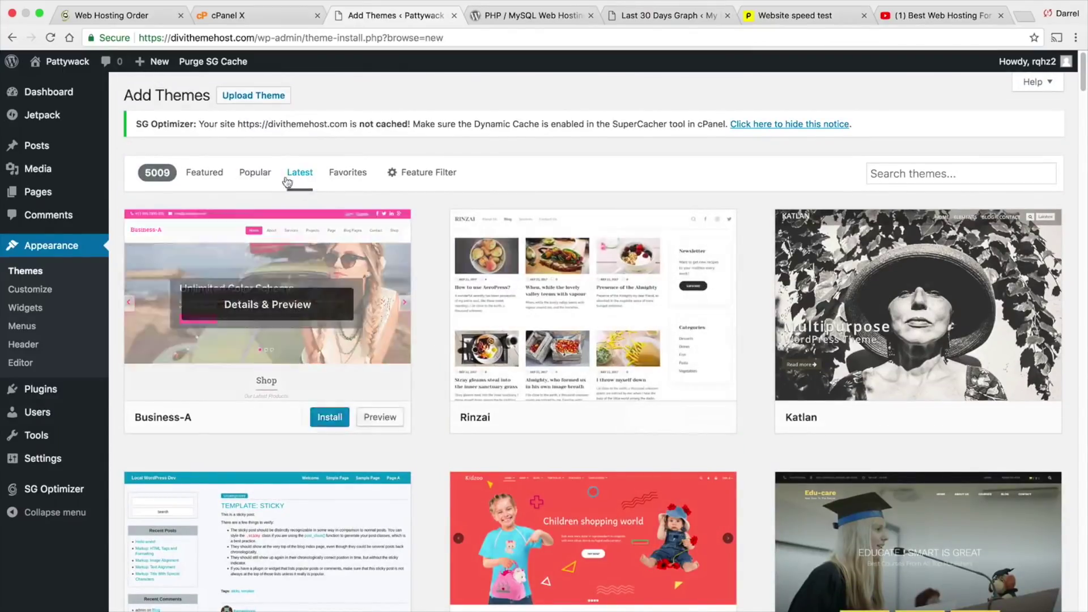
# Install and activate Hestia from the Popular themes list, then view the Pattywack site in its new design.
pyautogui.click(265, 172)
pyautogui.scroll(-4, 595, 340)
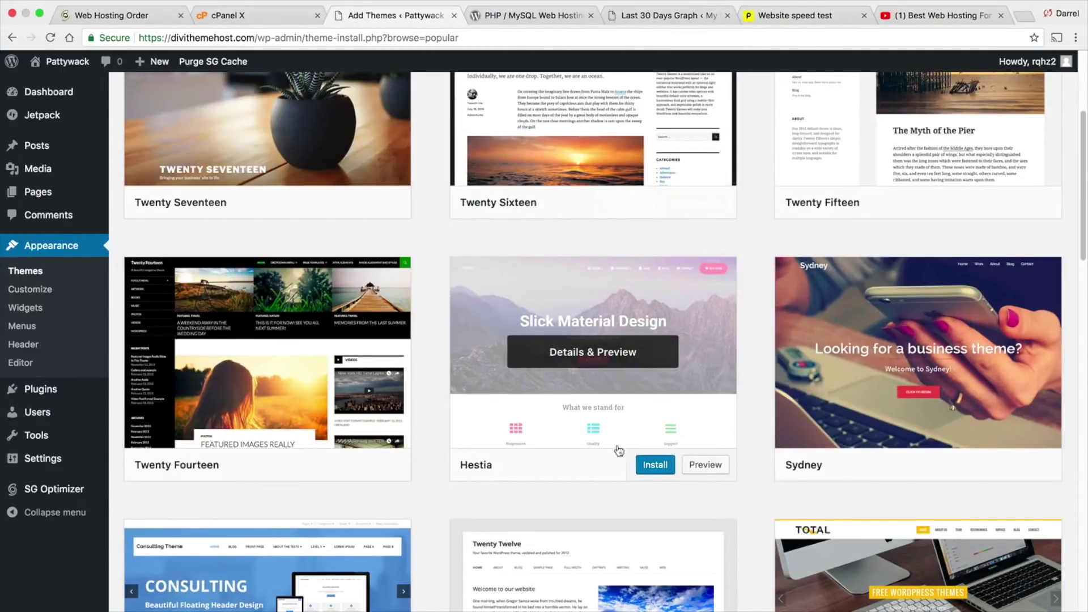
pyautogui.click(650, 466)
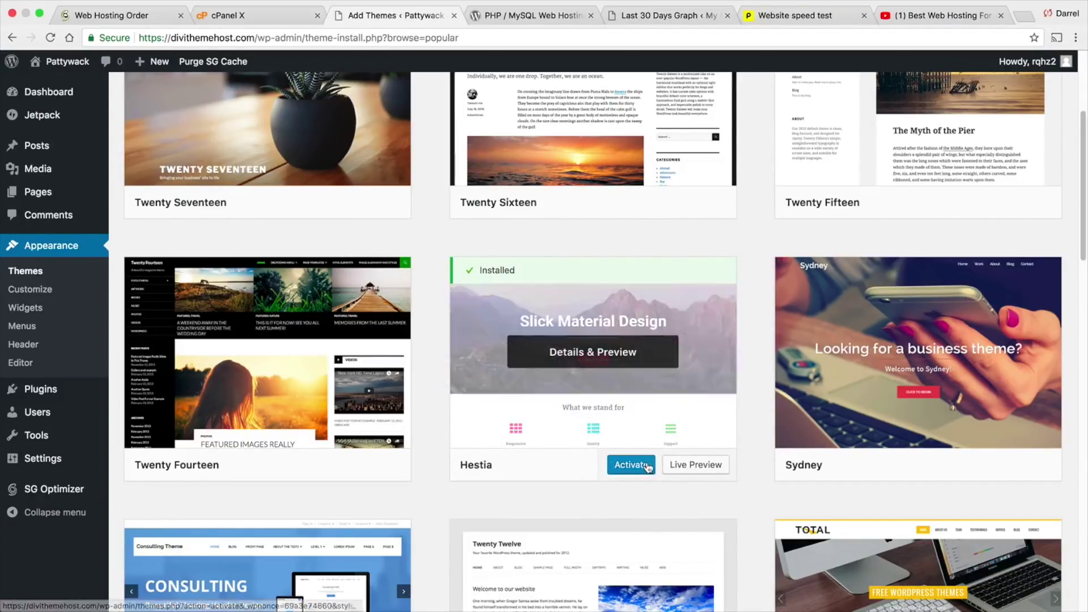
pyautogui.click(641, 465)
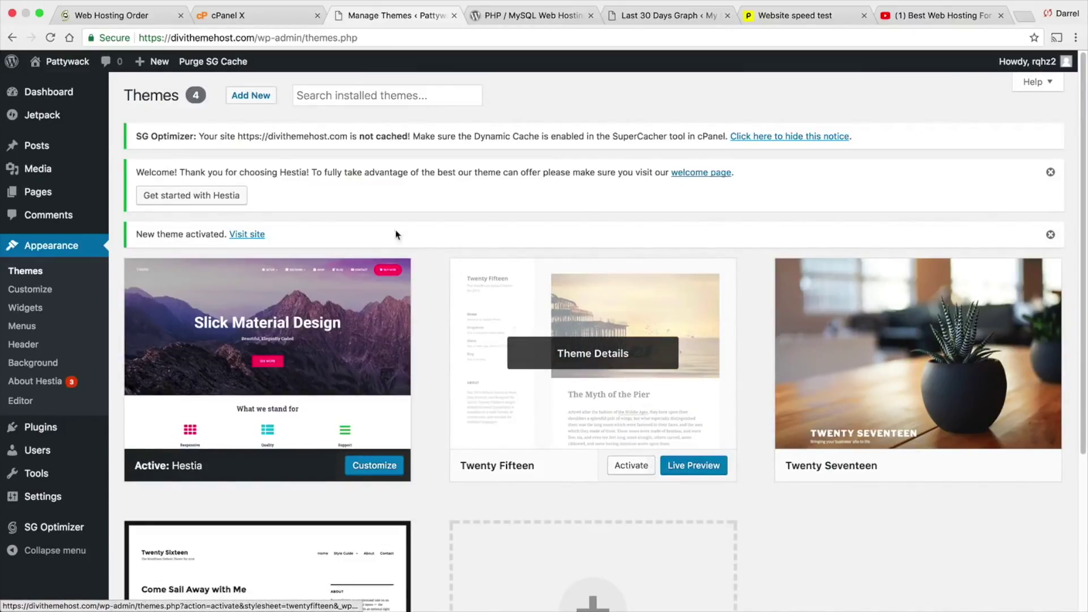
pyautogui.click(64, 84)
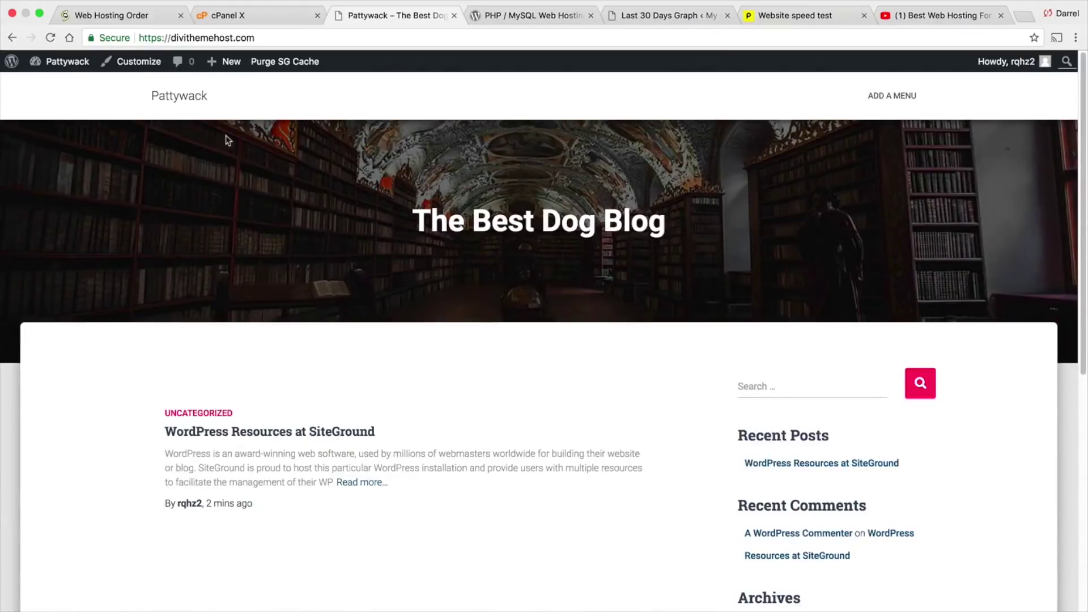
# Save & Publish the Hestia customizer defaults and close it to return to the mountain-hero front page.
pyautogui.click(139, 62)
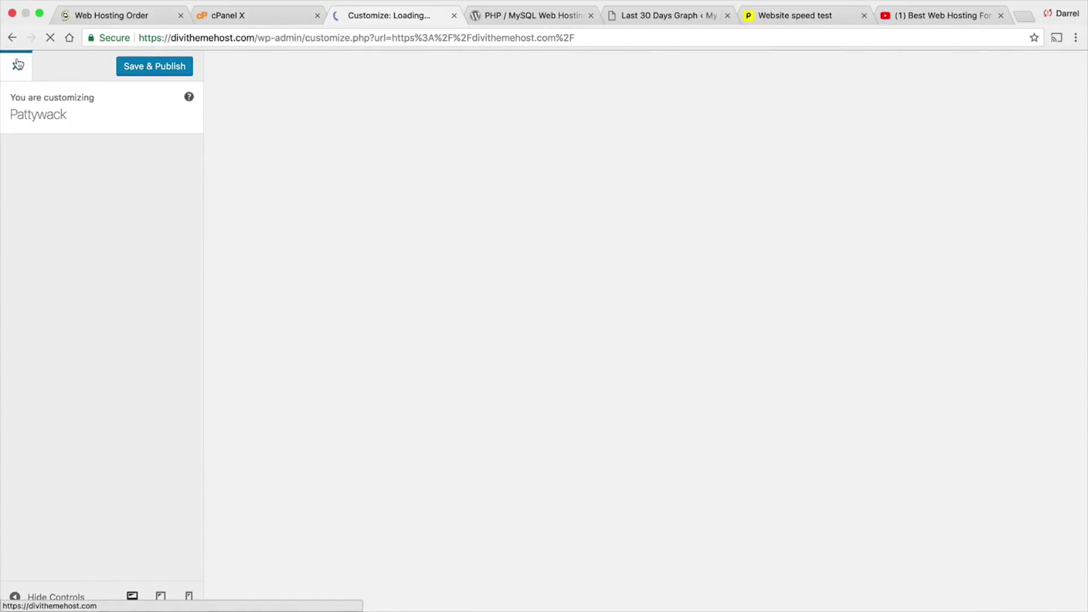
pyautogui.scroll(-1, 83, 375)
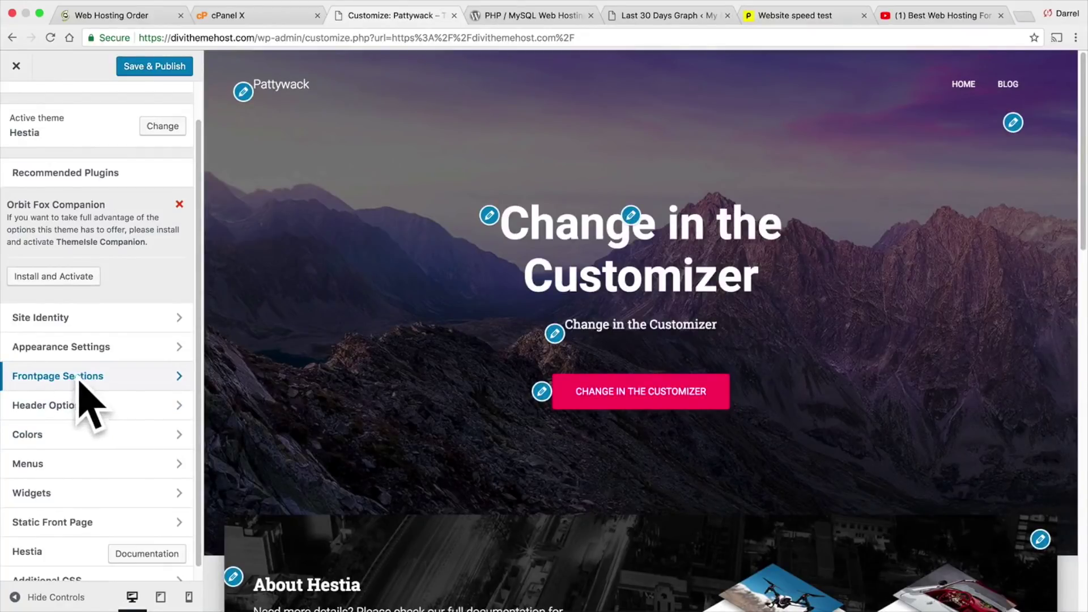
pyautogui.scroll(-3, 316, 389)
pyautogui.scroll(-15, 316, 389)
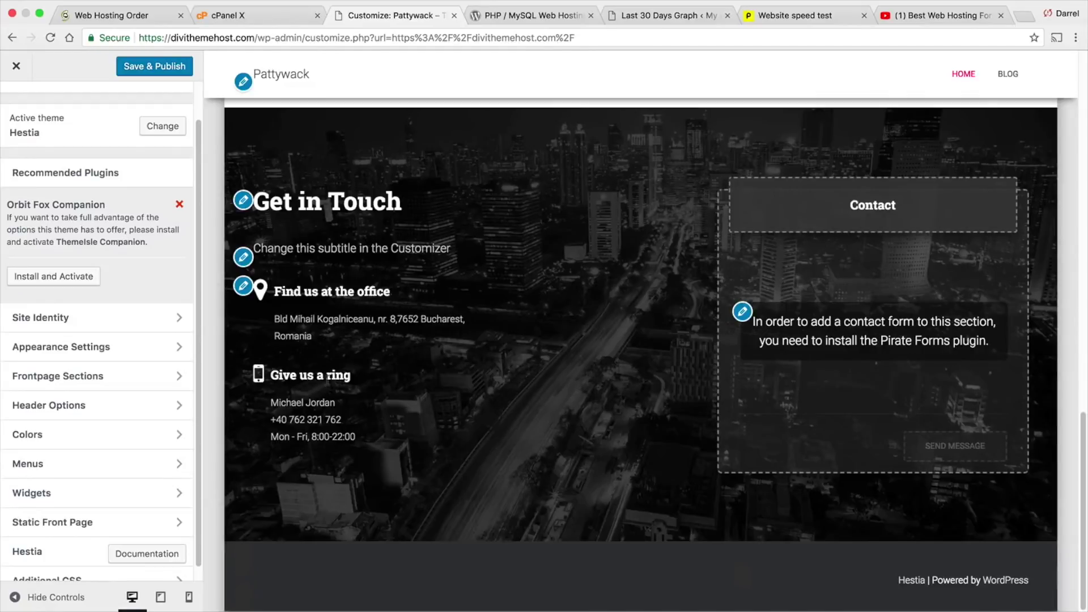
pyautogui.scroll(18, 441, 396)
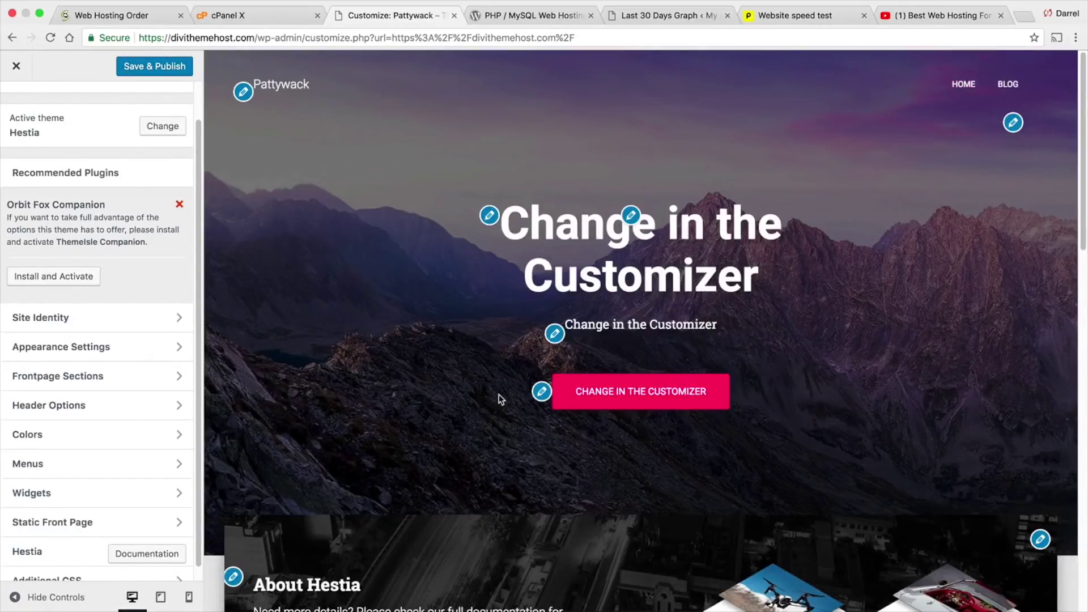
pyautogui.click(165, 67)
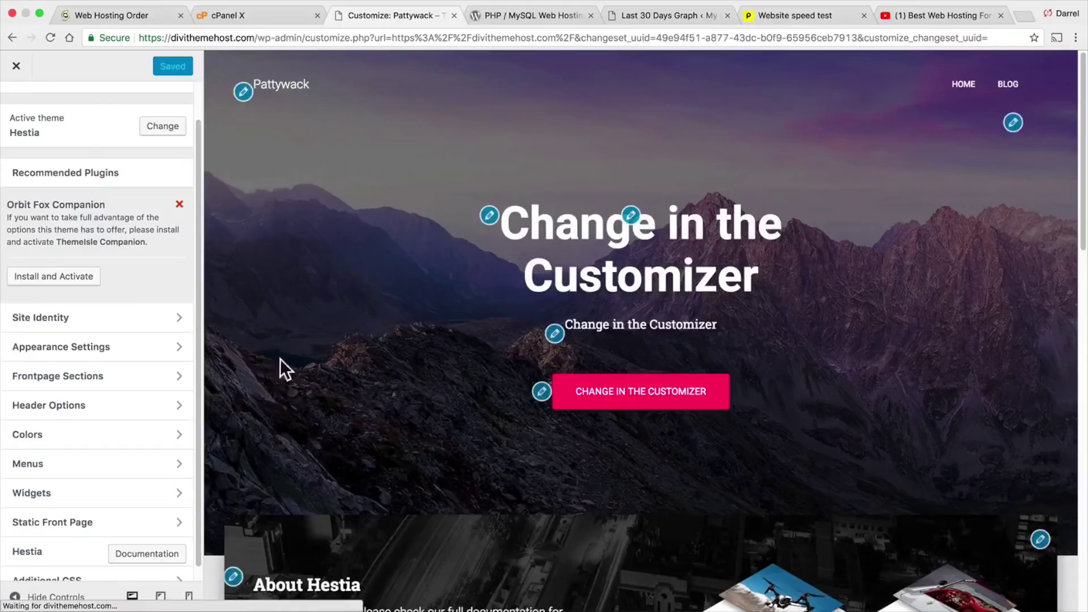
pyautogui.click(16, 66)
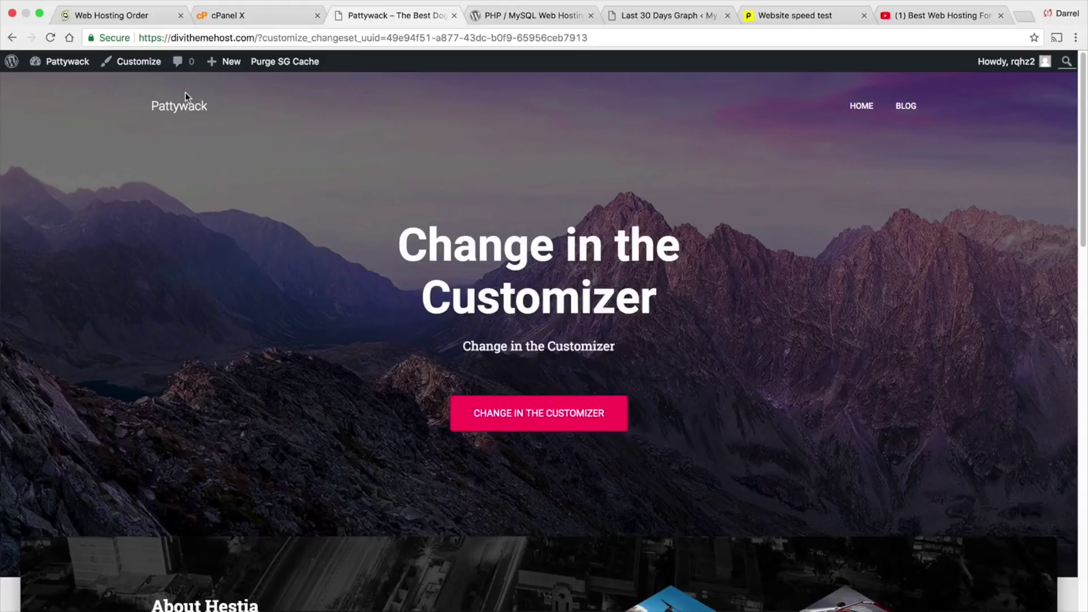
pyautogui.click(149, 20)
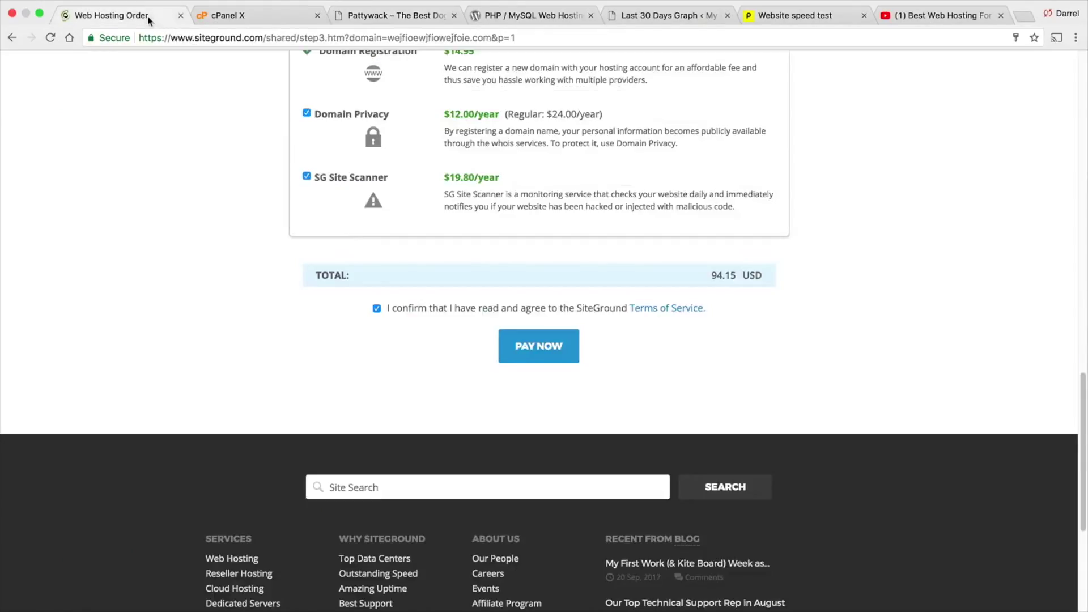
pyautogui.click(270, 22)
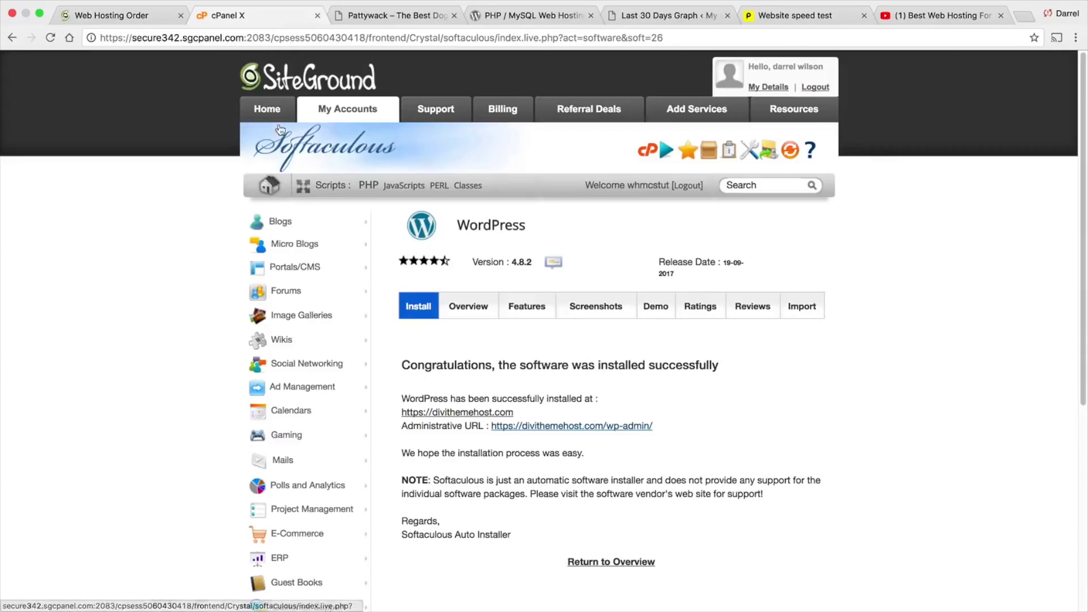
pyautogui.click(276, 106)
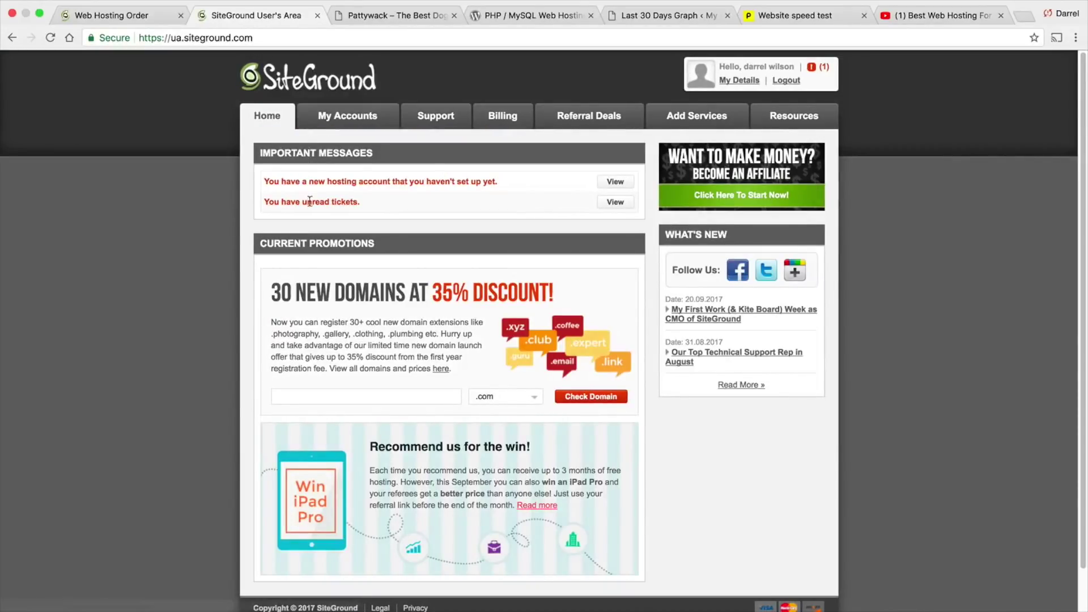
pyautogui.click(352, 124)
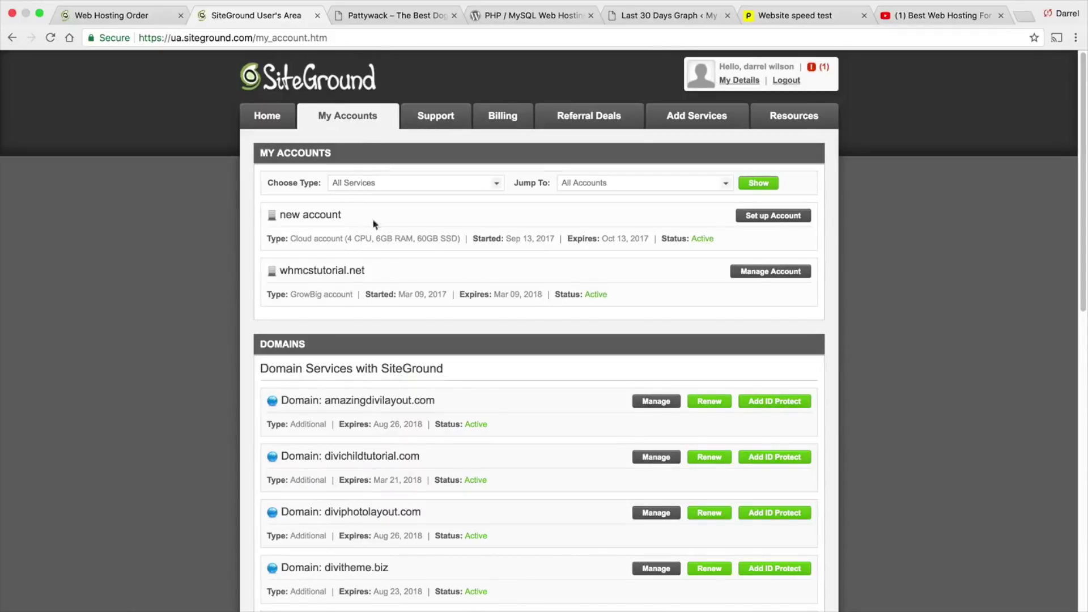
pyautogui.moveTo(460, 239); pyautogui.dragTo(262, 244)
pyautogui.click(224, 238)
pyautogui.moveTo(459, 237); pyautogui.dragTo(278, 239)
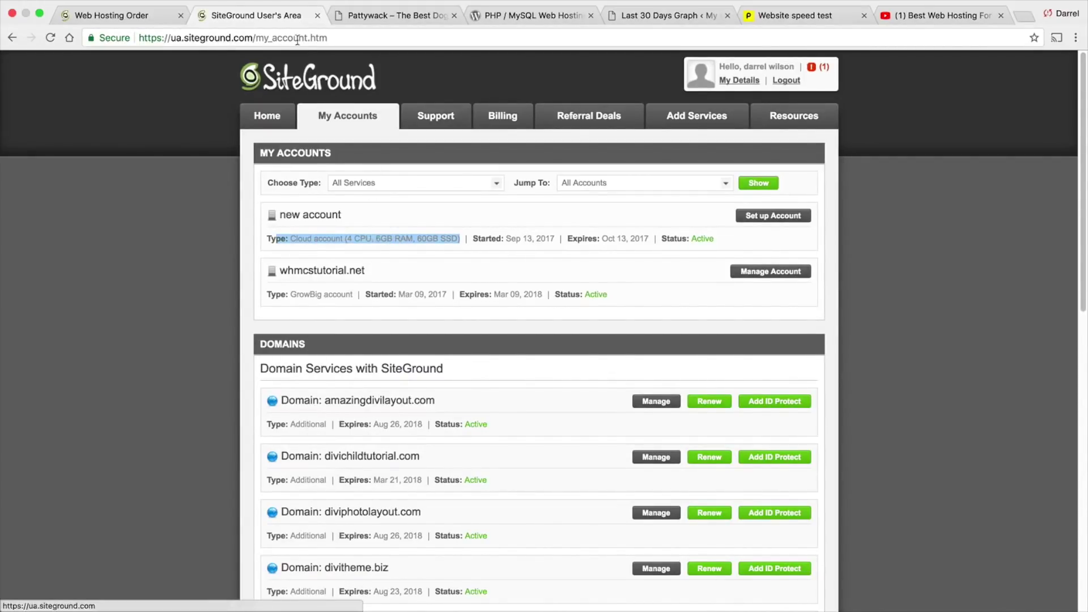
pyautogui.click(363, 16)
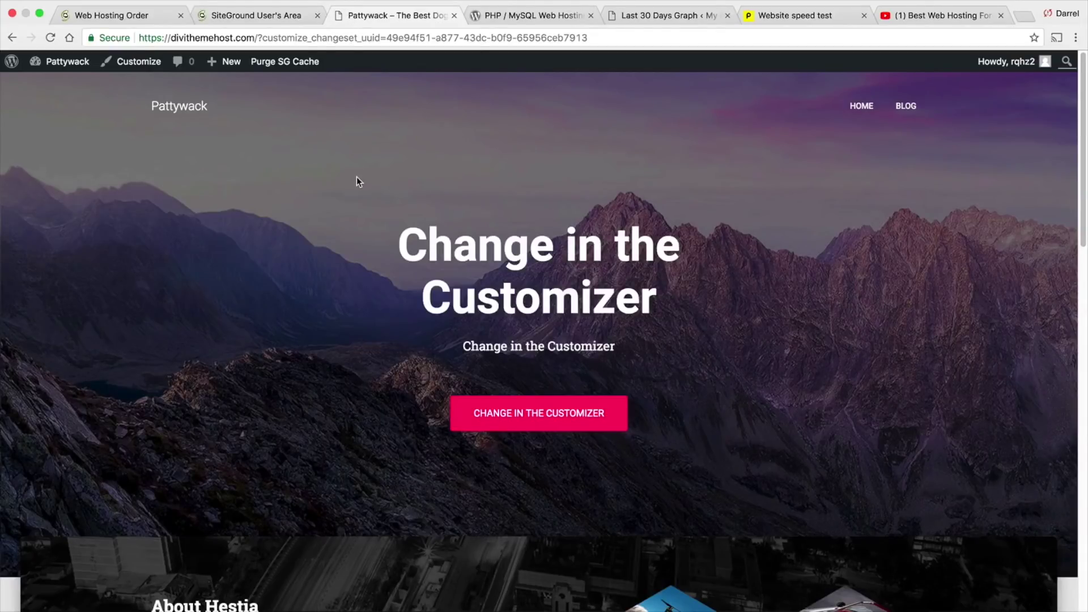